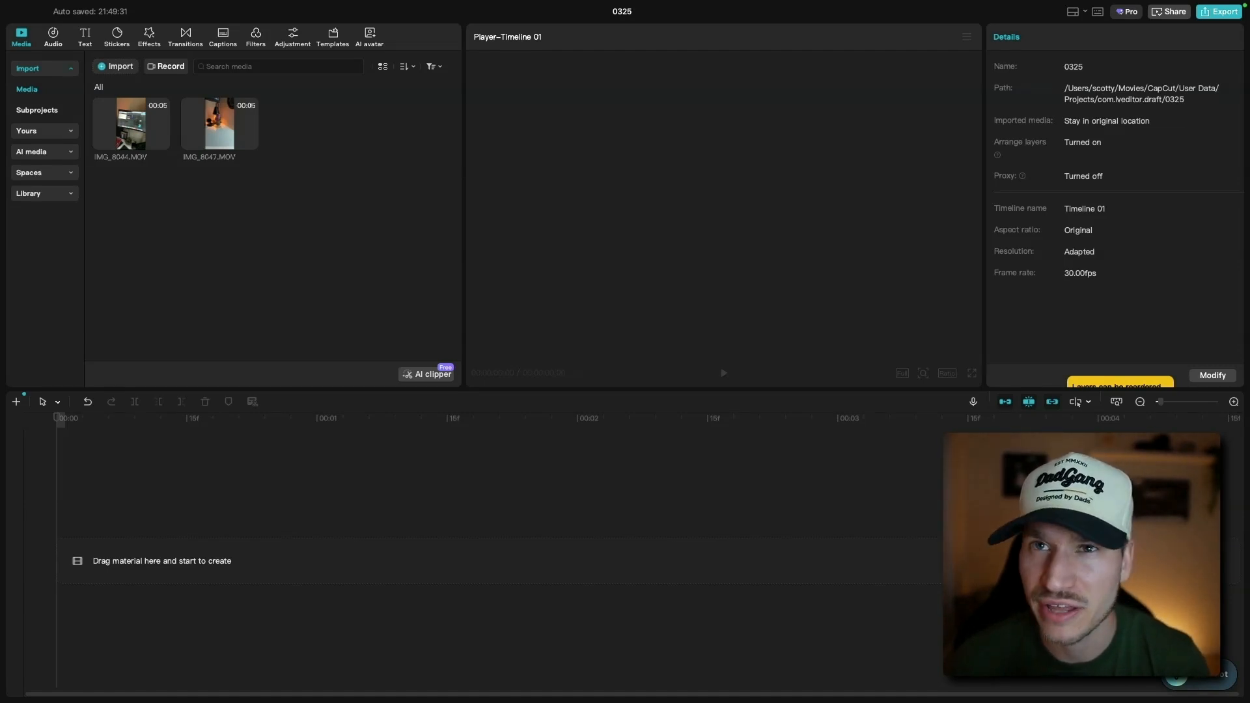
- Add the IMG_8044.MOV clip to the timeline and adapt its color space to the project
drag(134, 130, 111, 549)
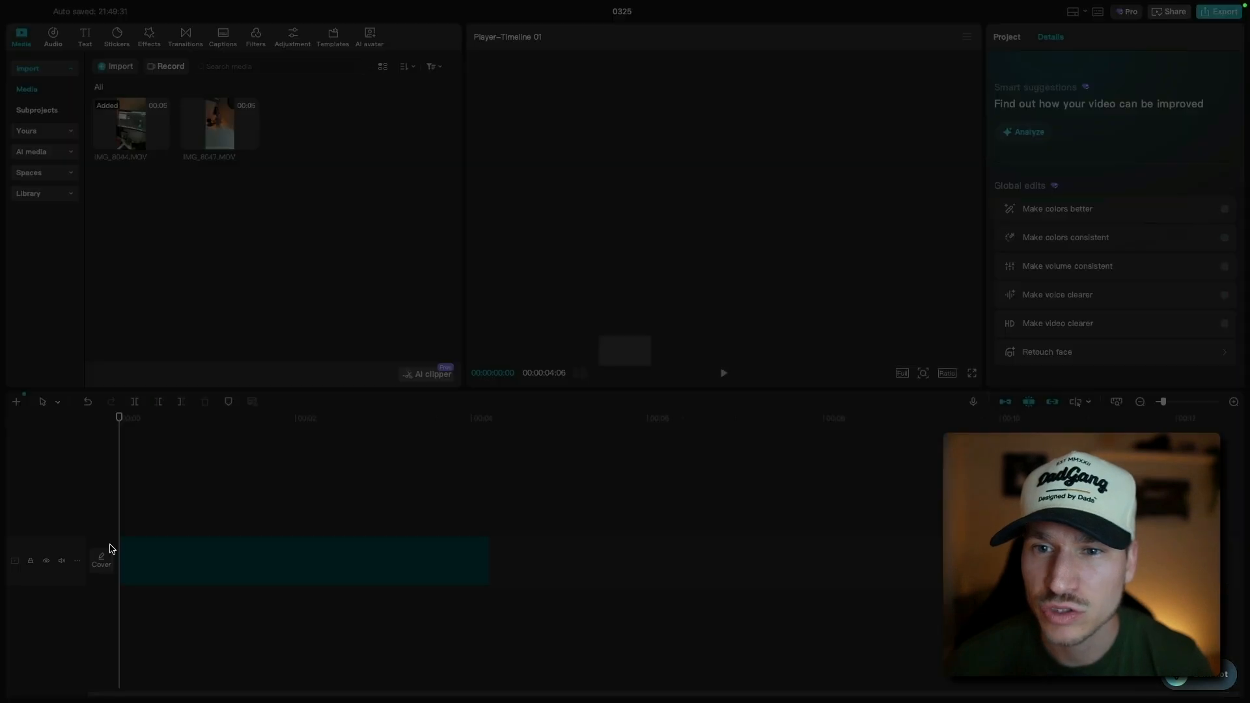
click(691, 398)
click(691, 396)
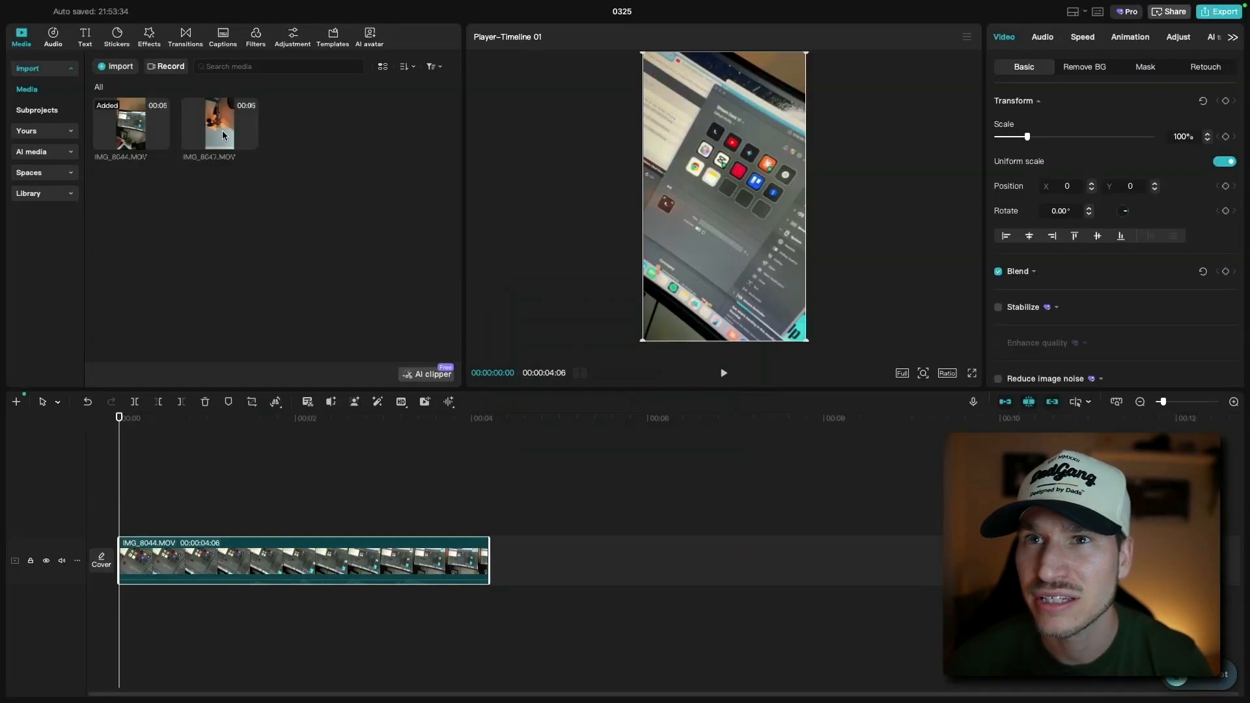
- Append the IMG_8047.MOV clip after the first clip on the timeline, adapting its HDR color space to SDR
drag(222, 135, 570, 564)
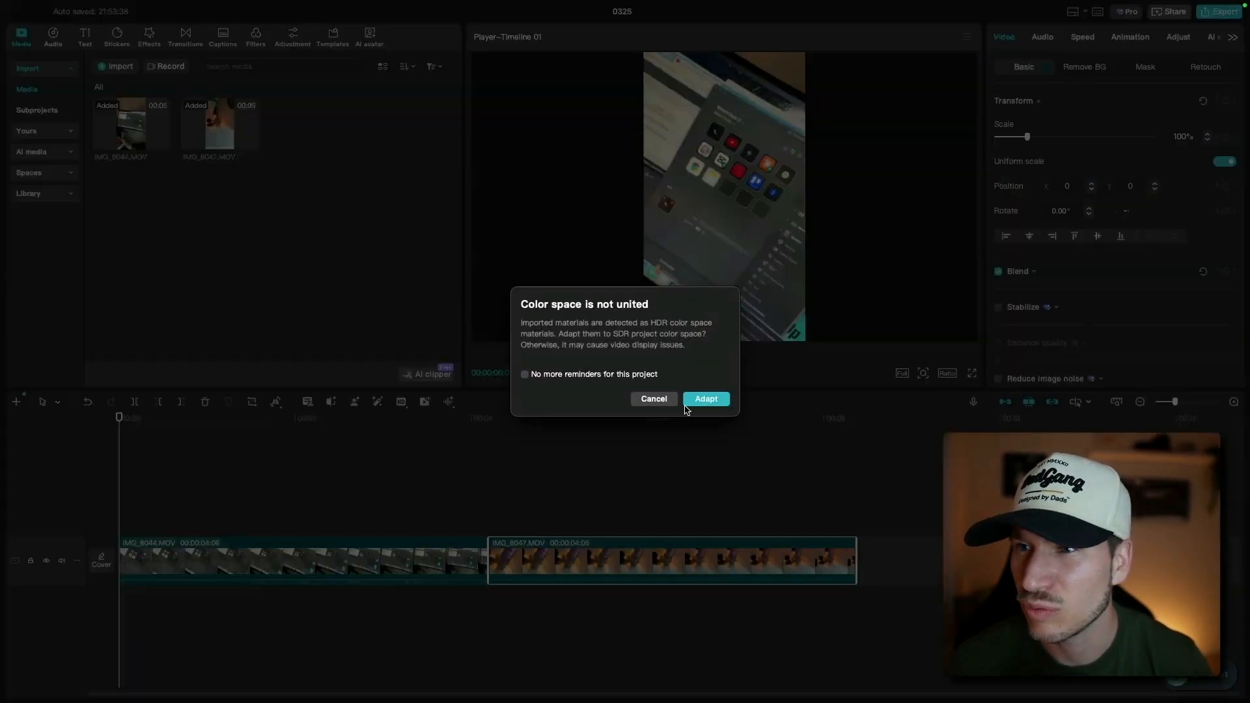
click(701, 397)
click(701, 397)
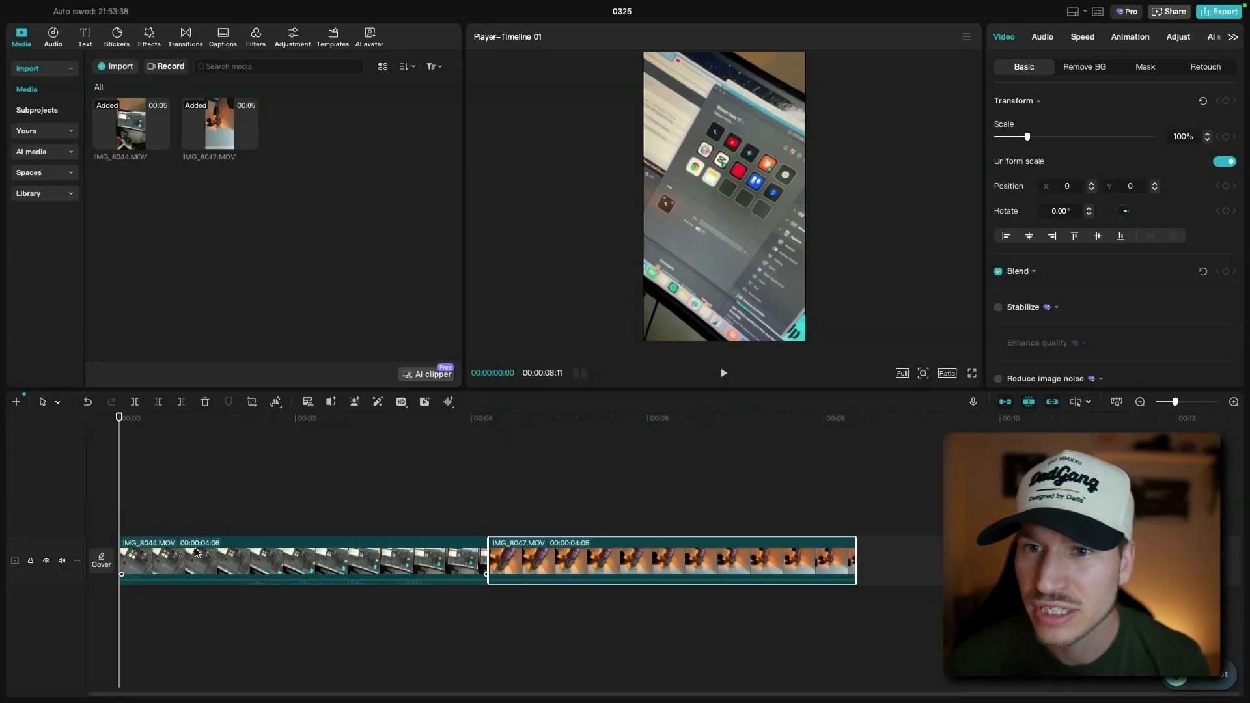
- Mute the main video track's original audio and select the first clip
click(62, 561)
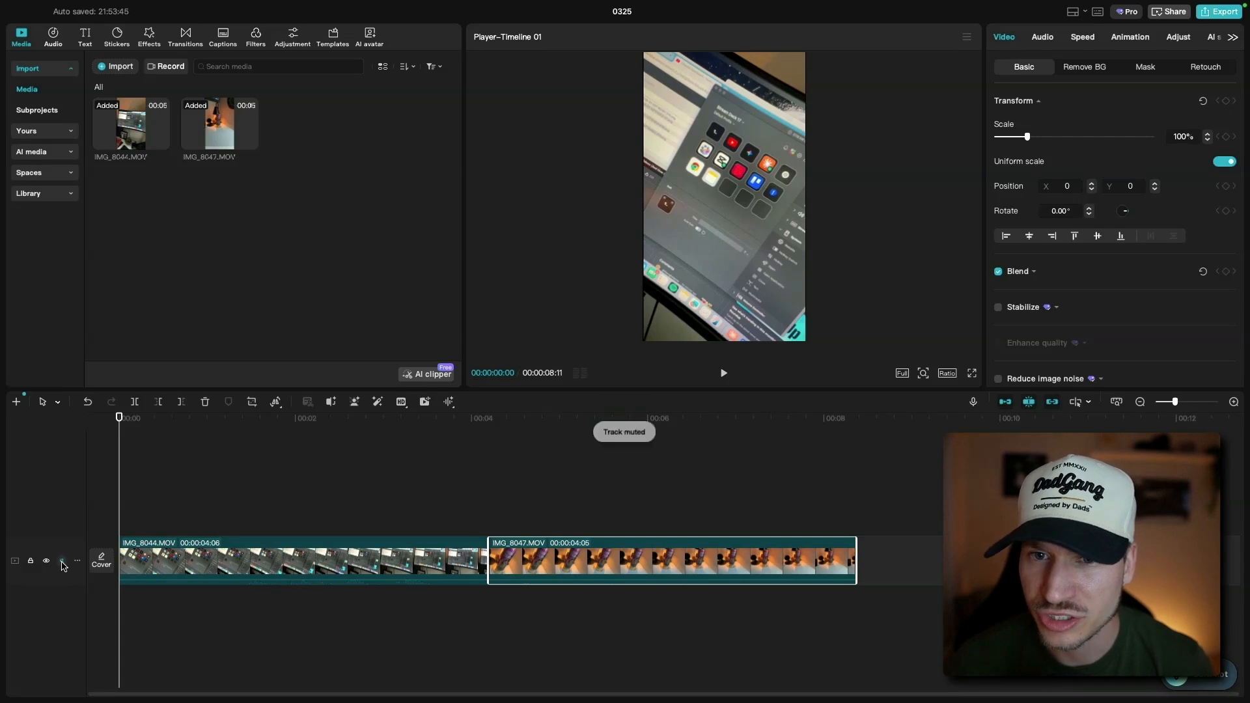
click(227, 556)
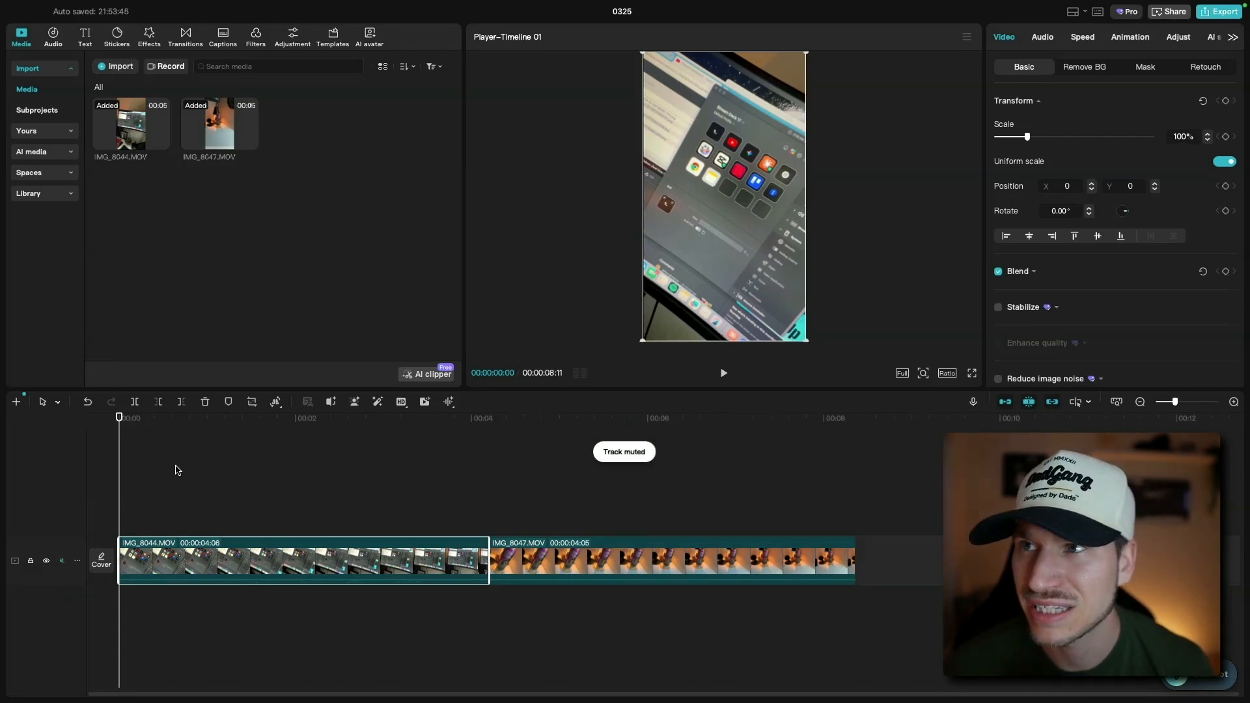
mouse_move(124, 420)
mouse_down()
mouse_move(480, 433)
mouse_move(105, 428)
mouse_up()
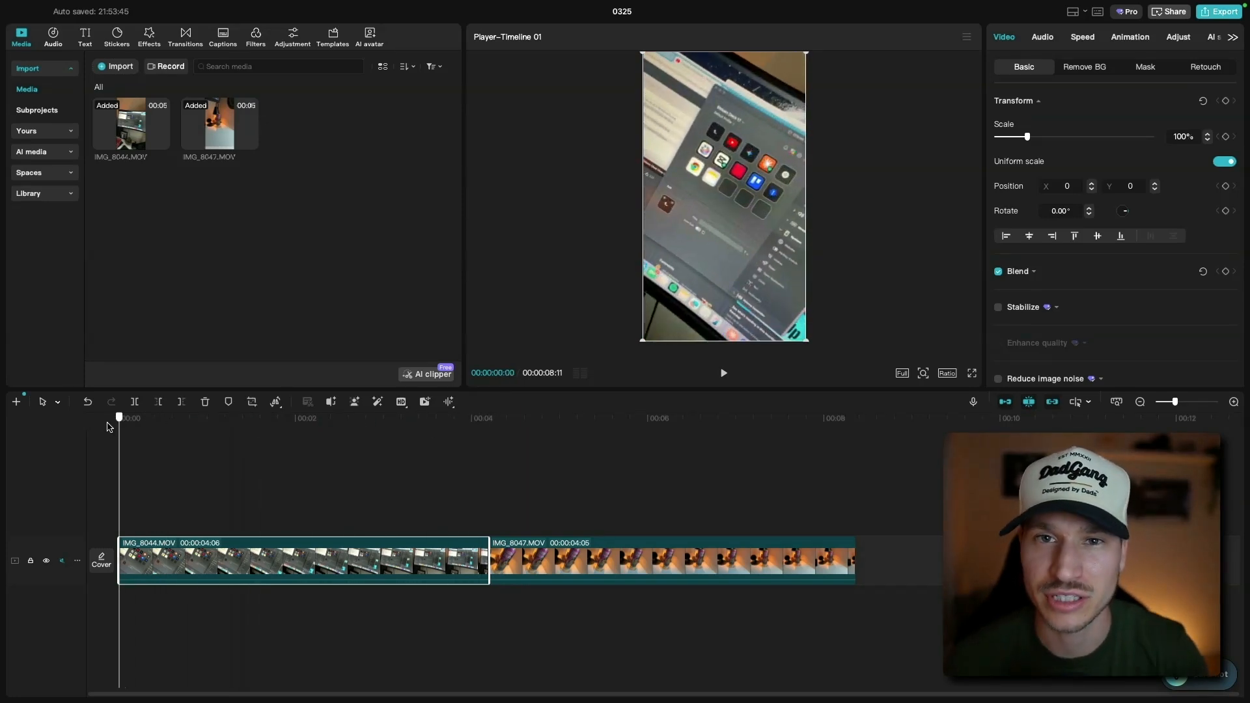
drag(107, 426, 120, 478)
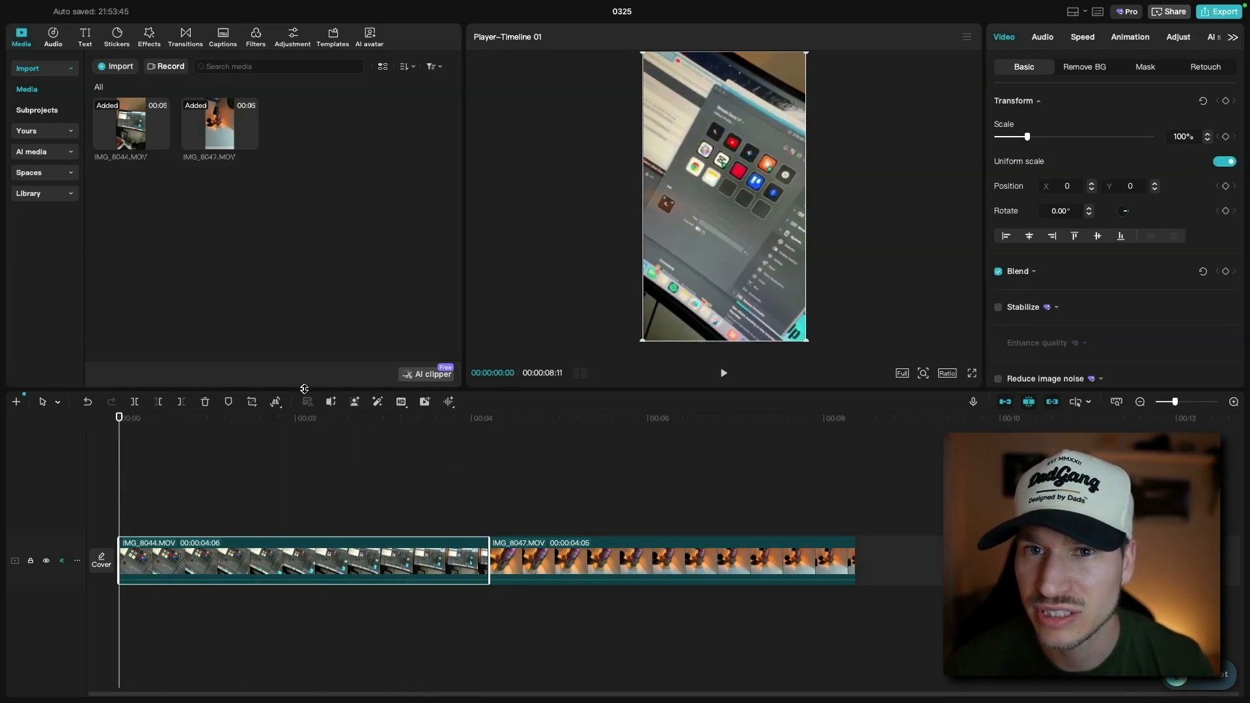
- Play back the timeline to preview the two clips, then return to the start
click(723, 374)
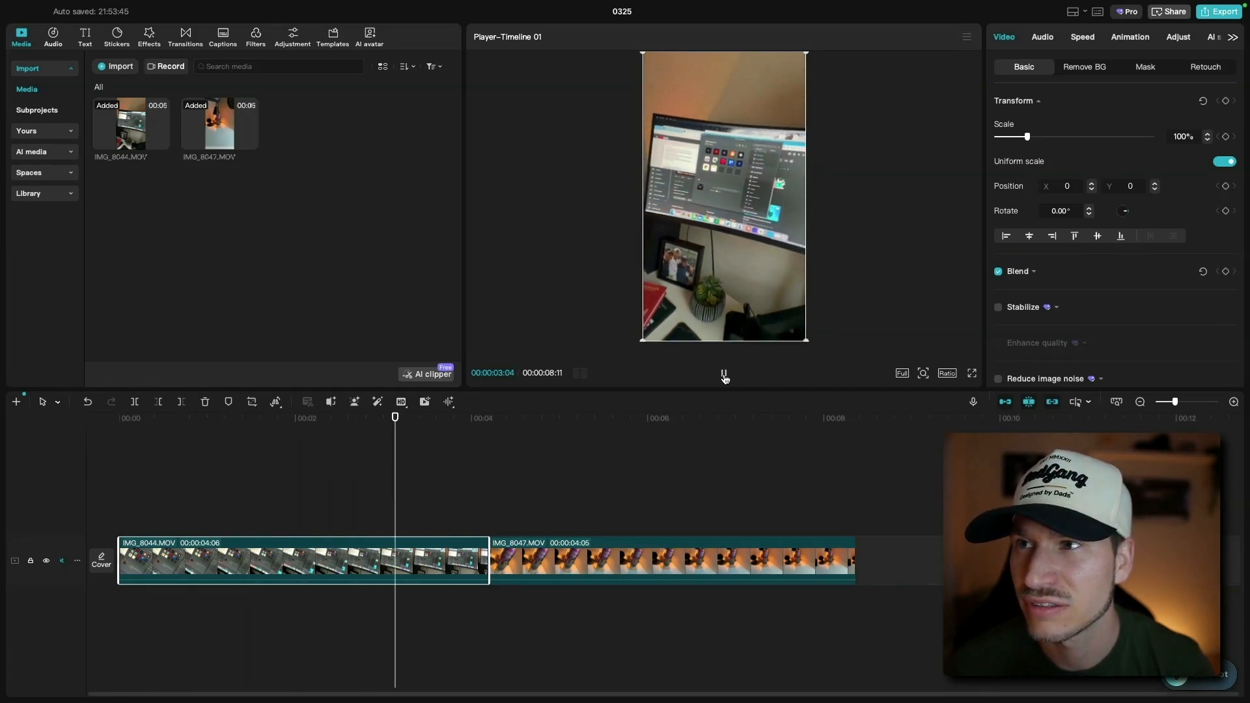
click(725, 376)
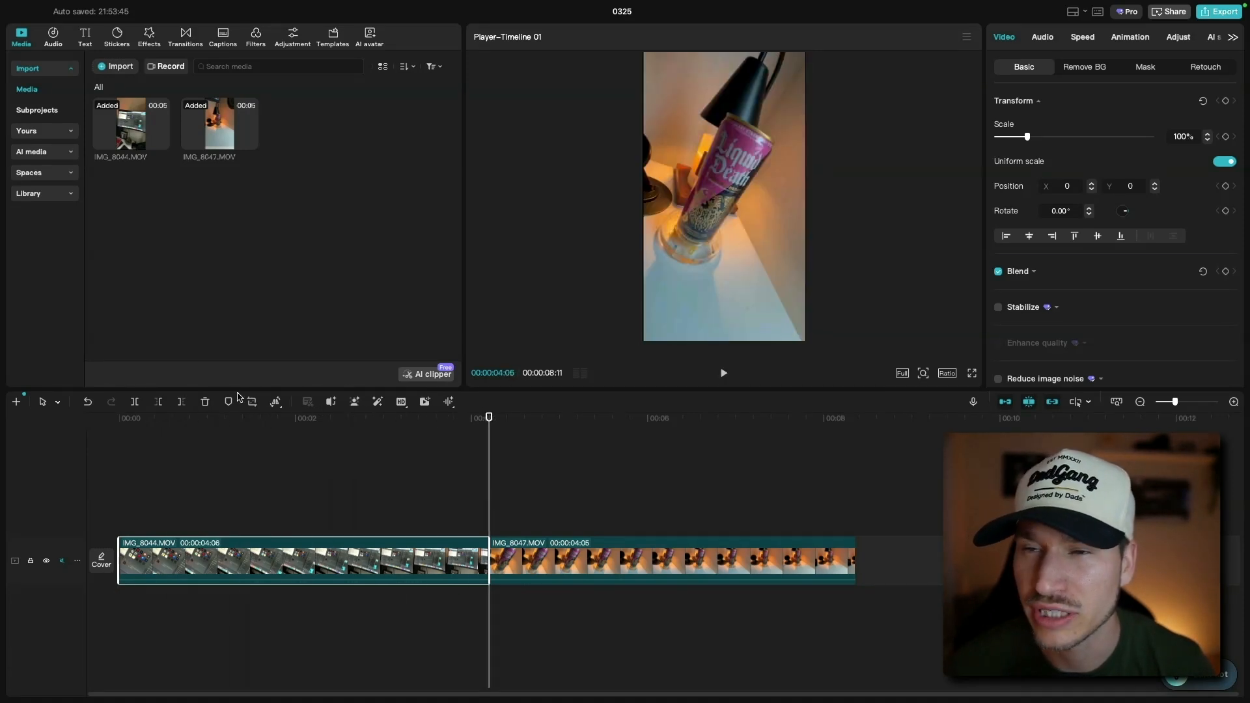
click(121, 417)
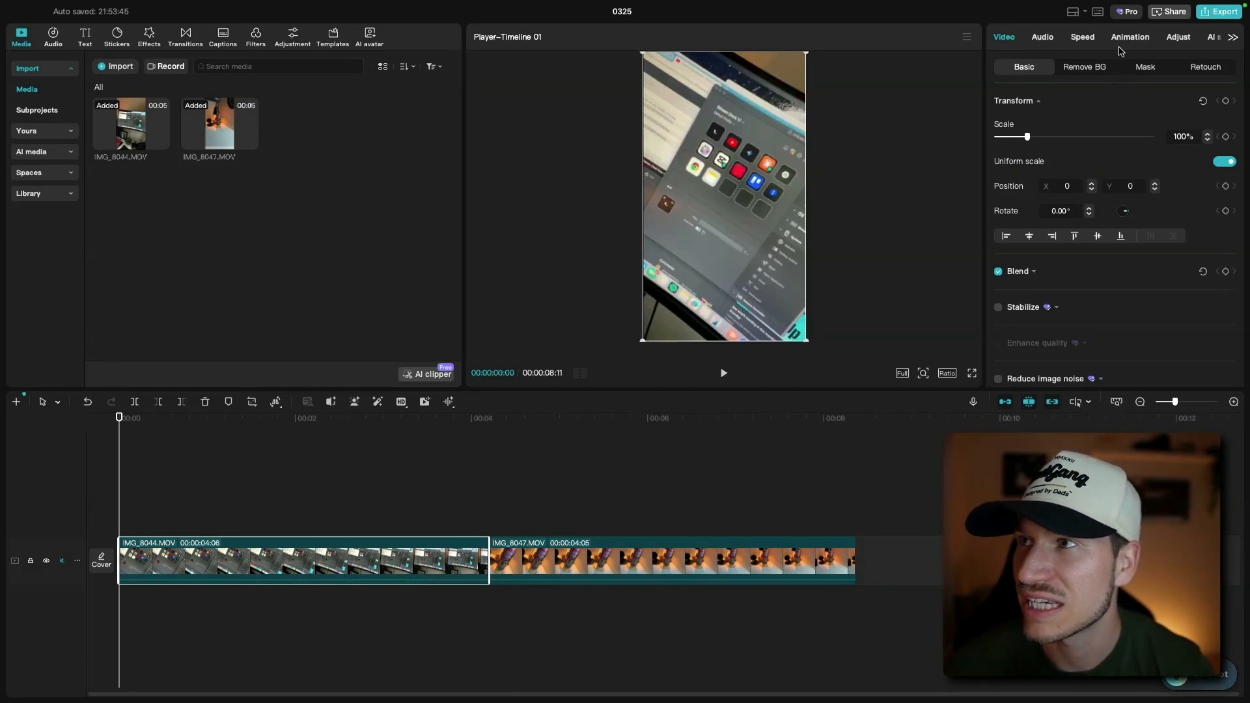
- Apply the Bullet curve speed preset to the first clip
click(1084, 37)
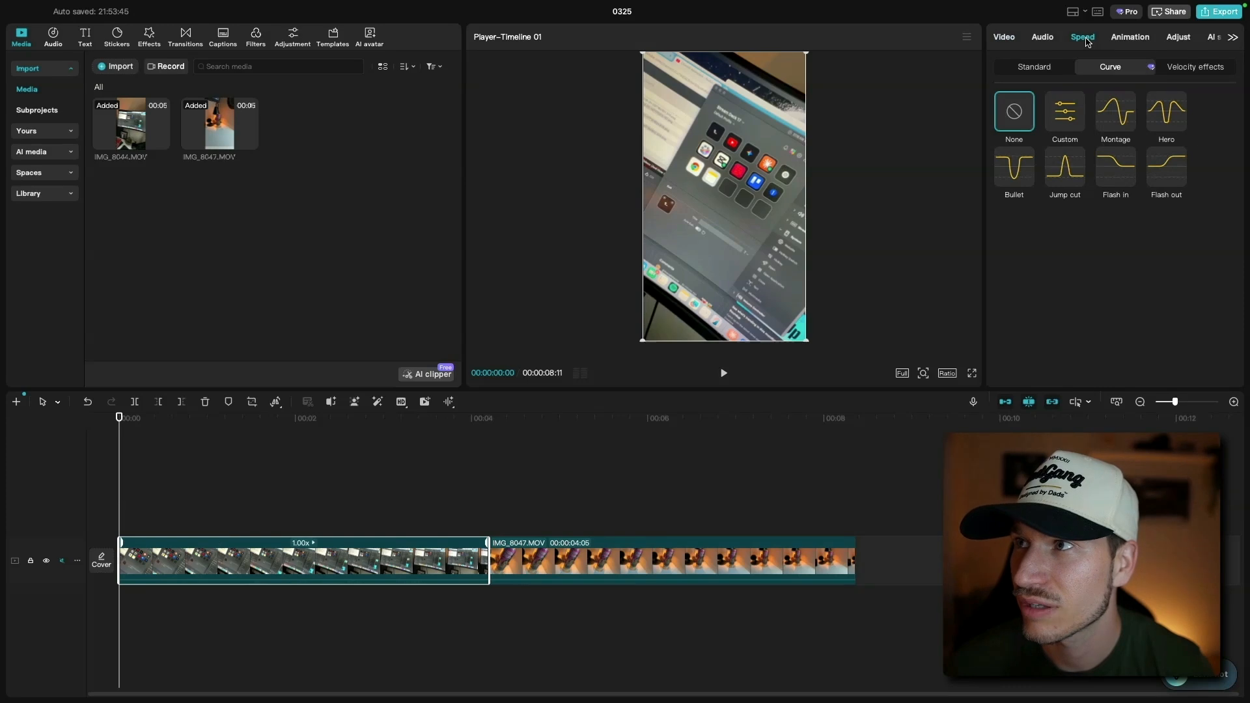
click(1042, 68)
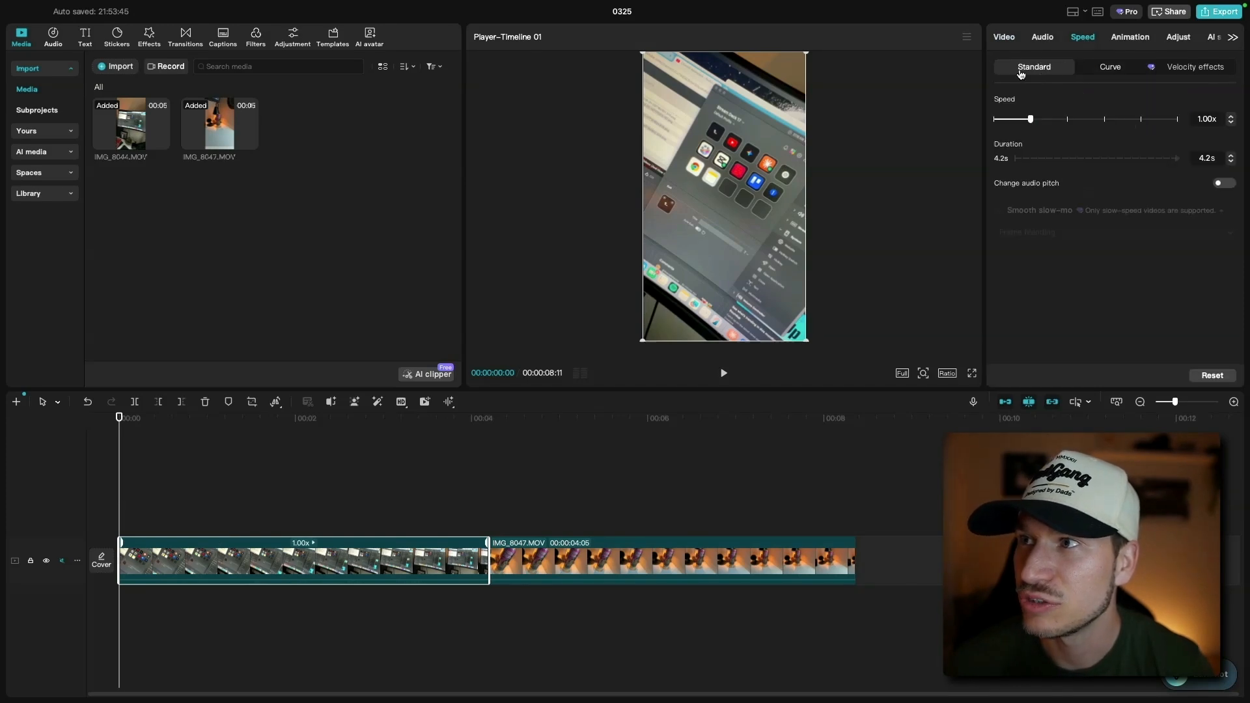
click(1111, 67)
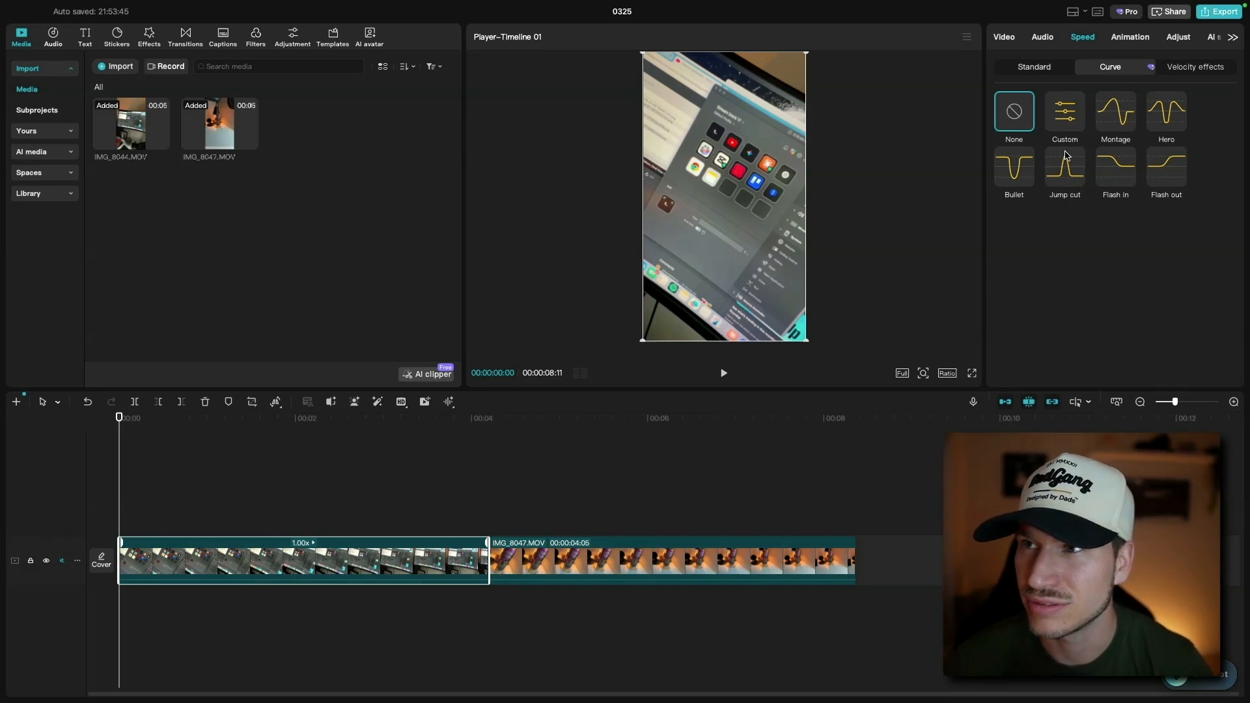
click(1028, 167)
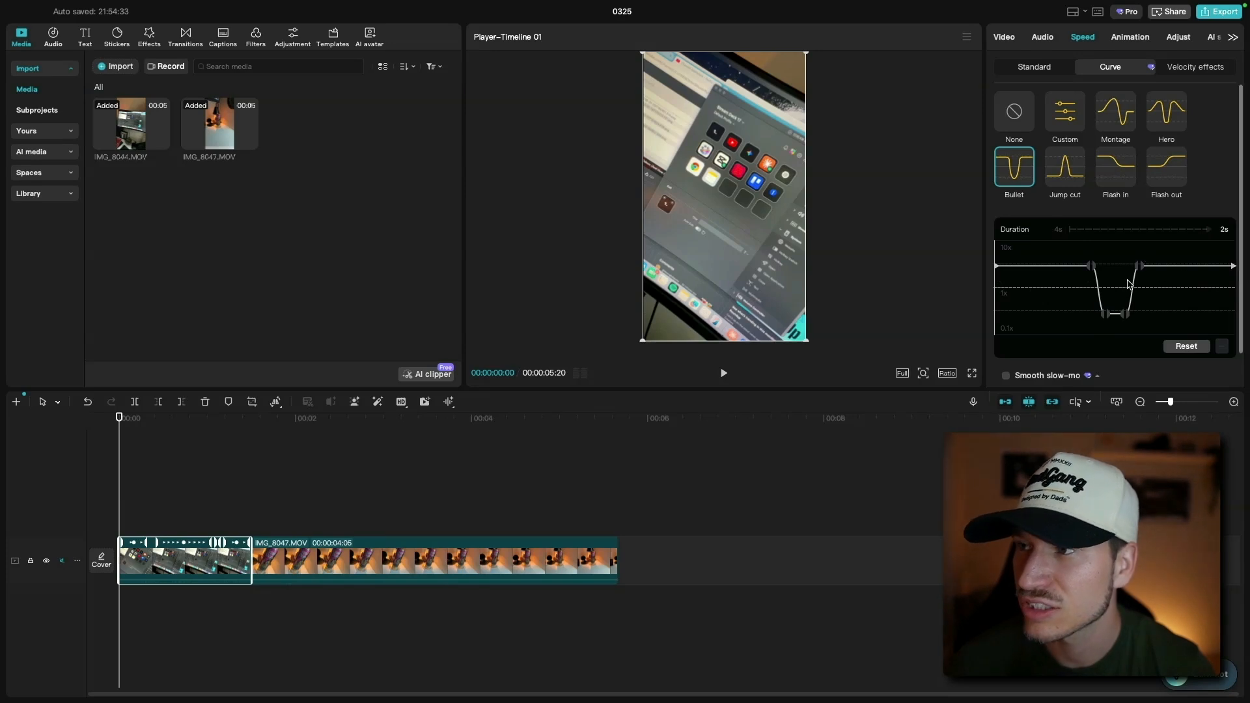
- Delete the two upper beat points around the dip in the first clip's Bullet speed curve
click(1093, 267)
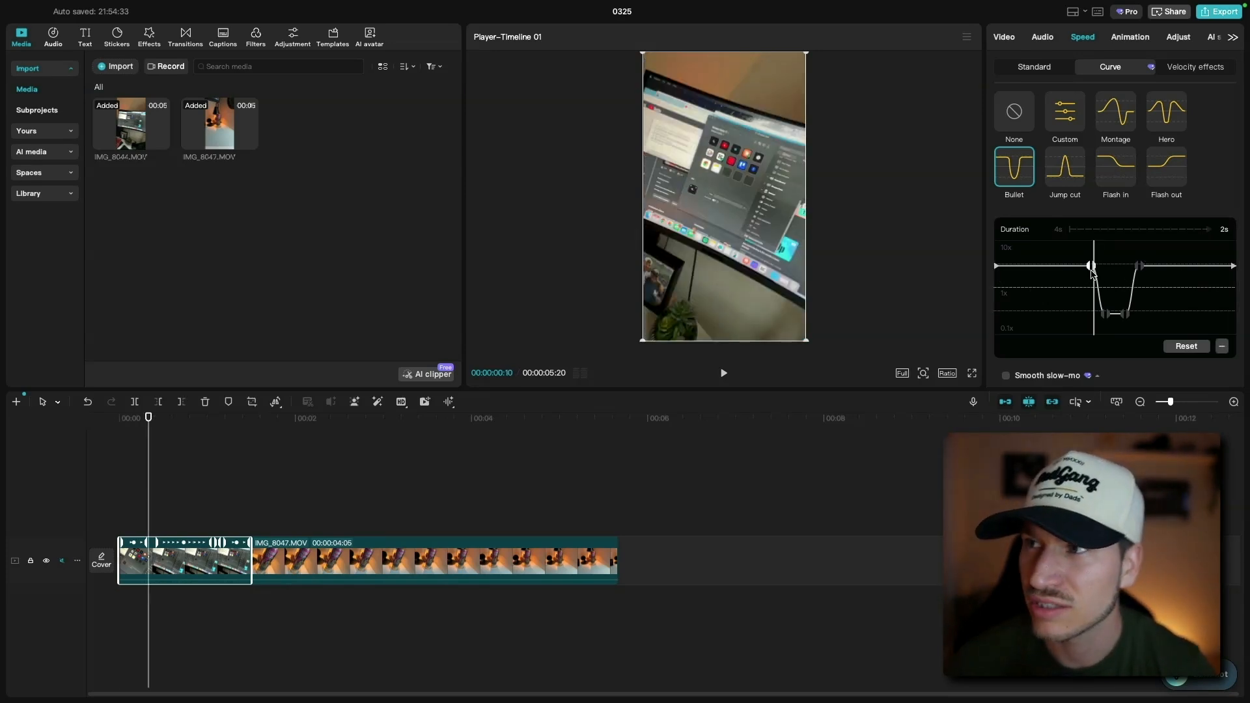
click(1223, 347)
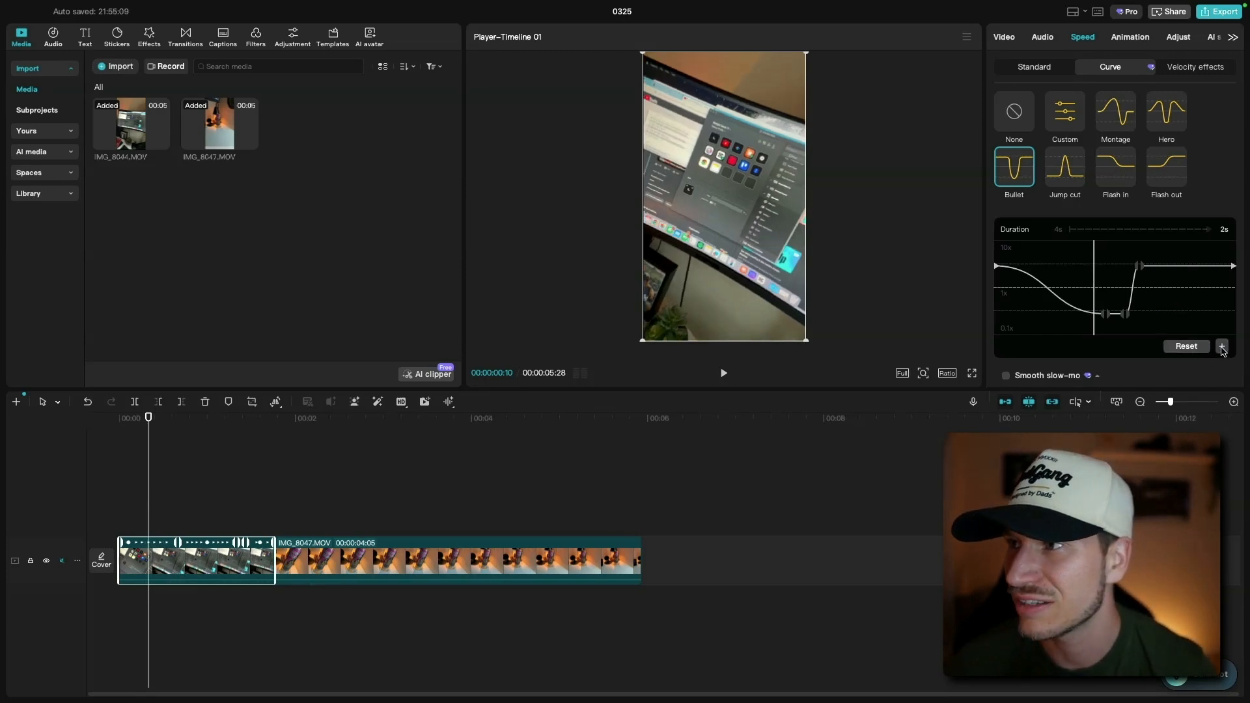
click(1141, 266)
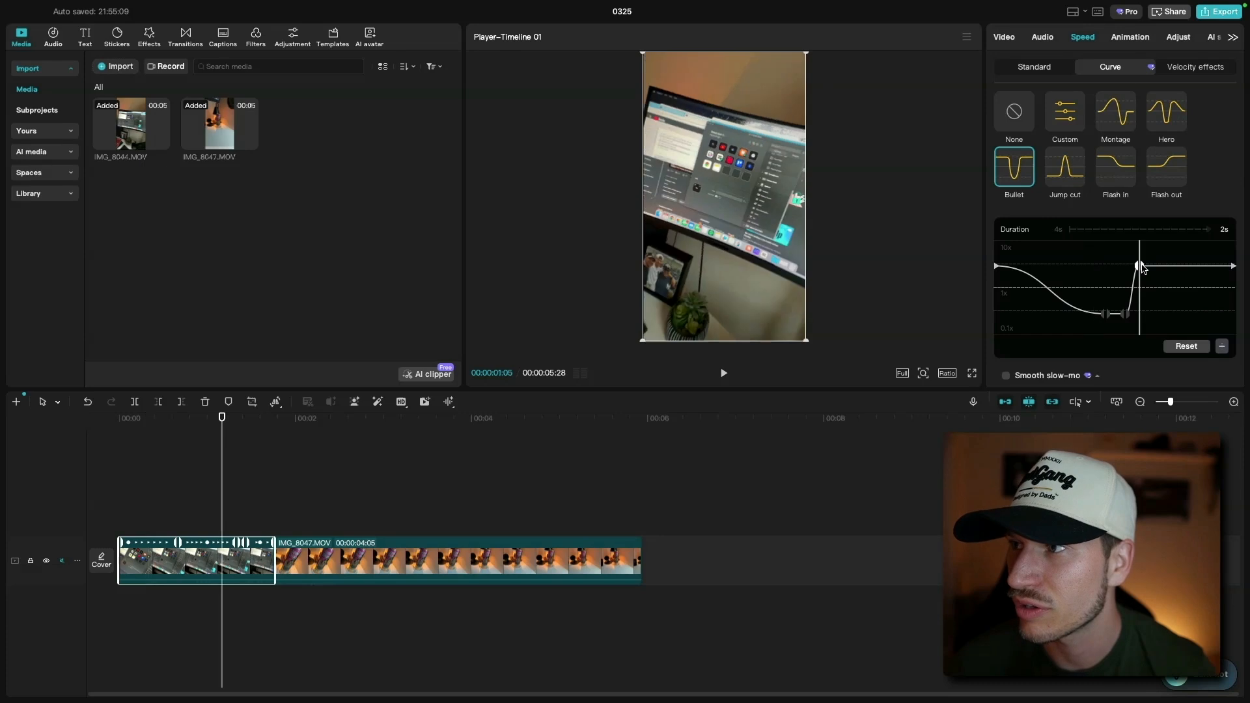
click(1223, 347)
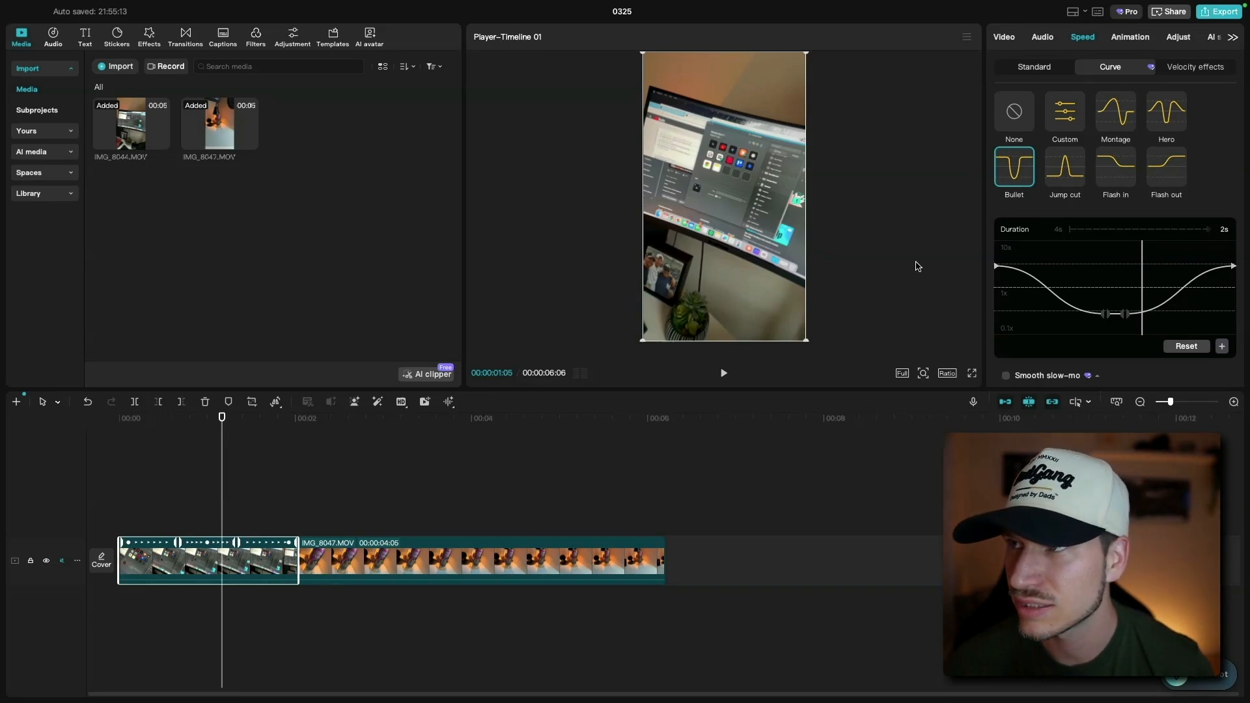
- Reshape the first clip's speed curve by raising the start and end points and lifting the slow-motion dip toward 1x
click(1000, 271)
drag(1000, 267, 1000, 257)
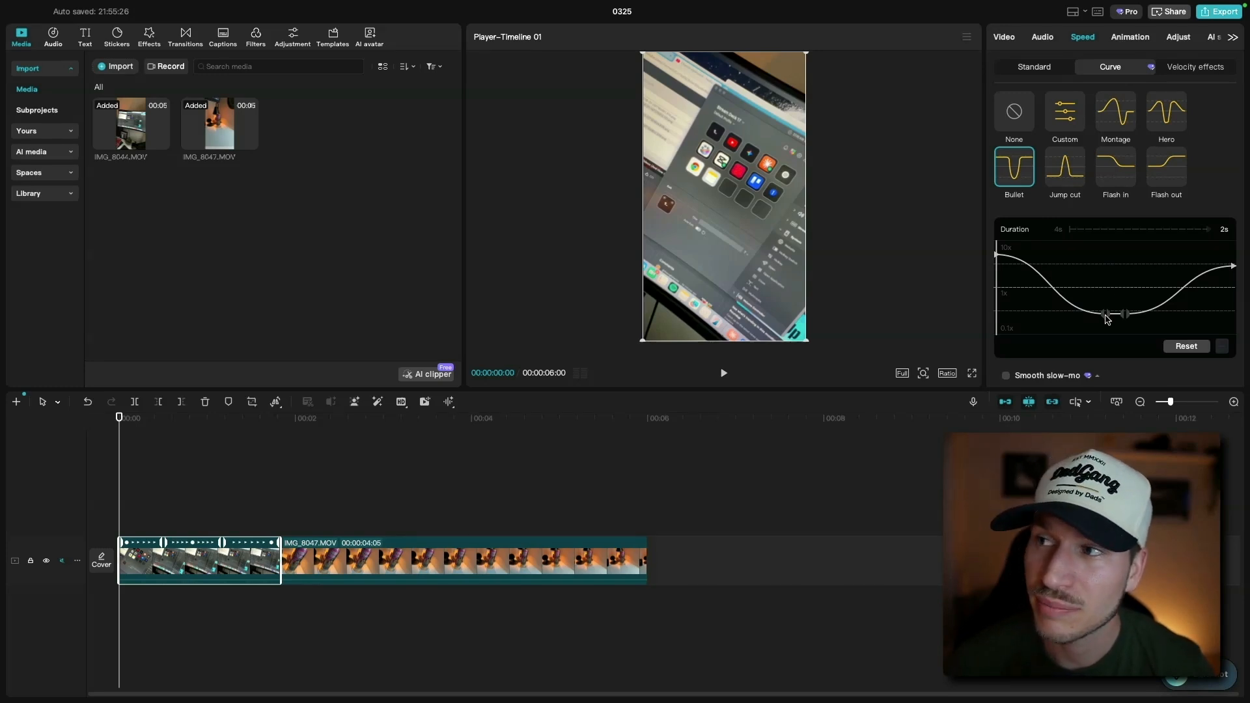
drag(1107, 319, 1129, 299)
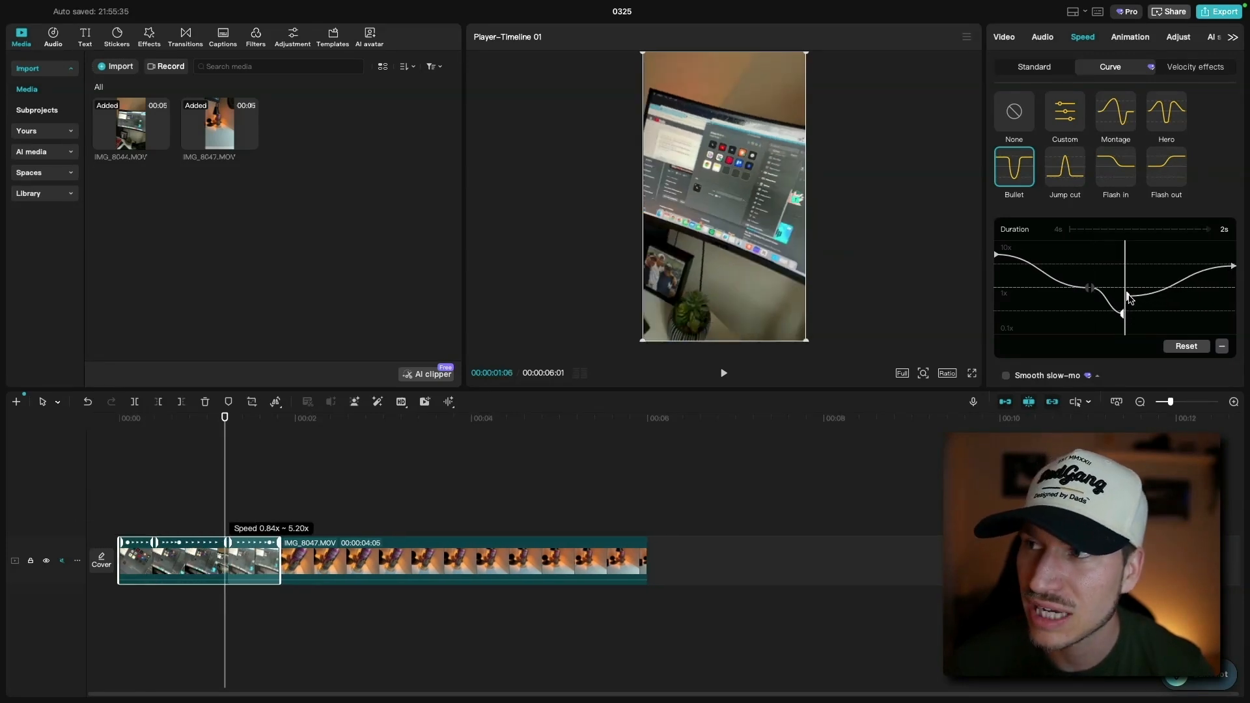
mouse_move(1130, 298)
mouse_down()
mouse_move(1133, 316)
mouse_move(1133, 288)
mouse_up()
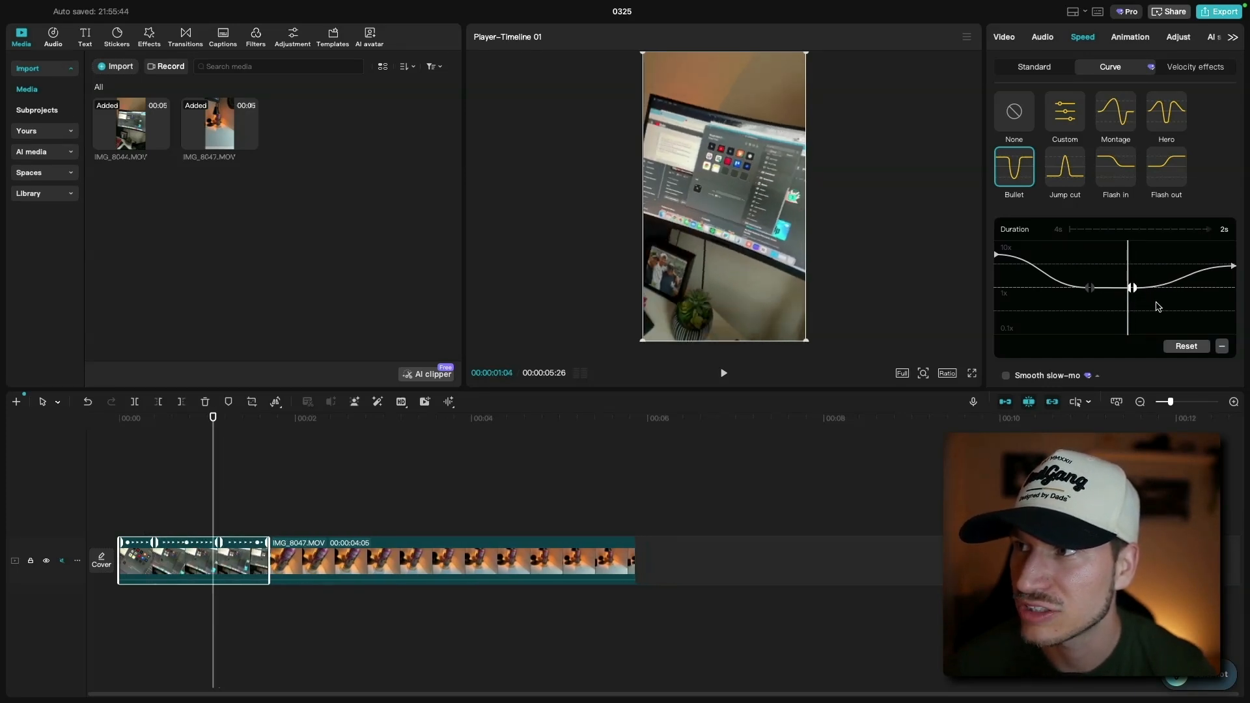
click(1233, 268)
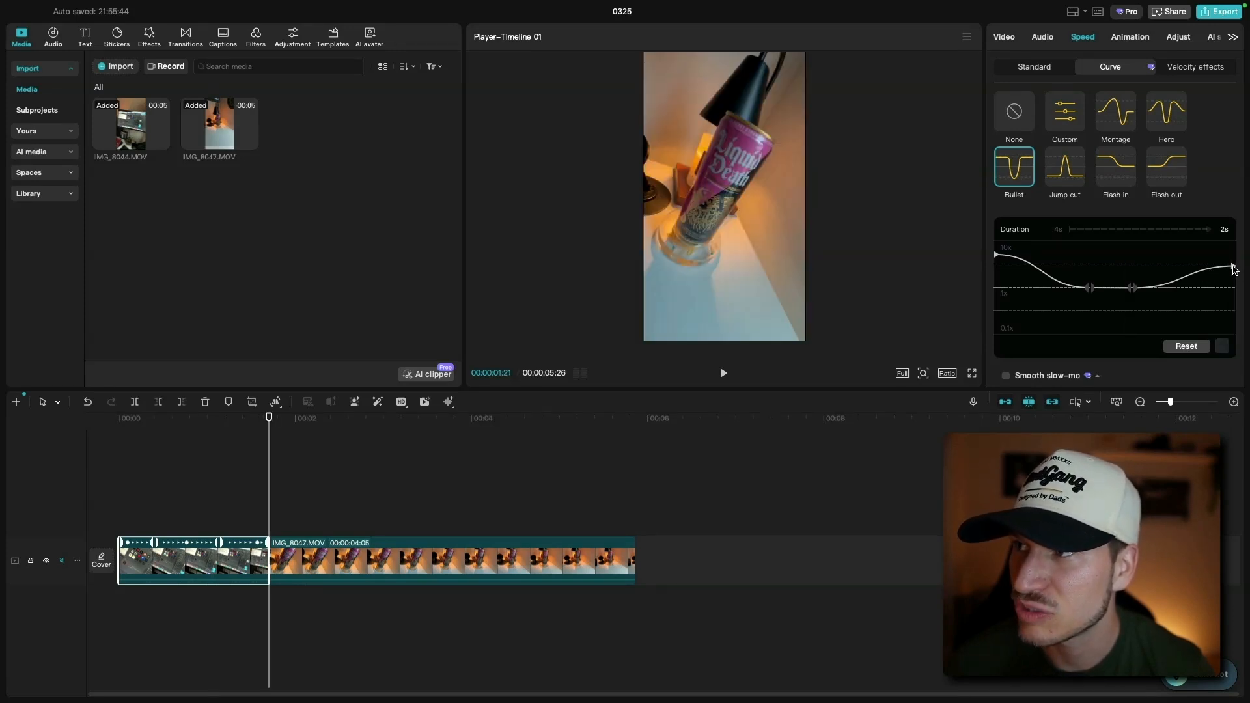
drag(1235, 270, 1232, 256)
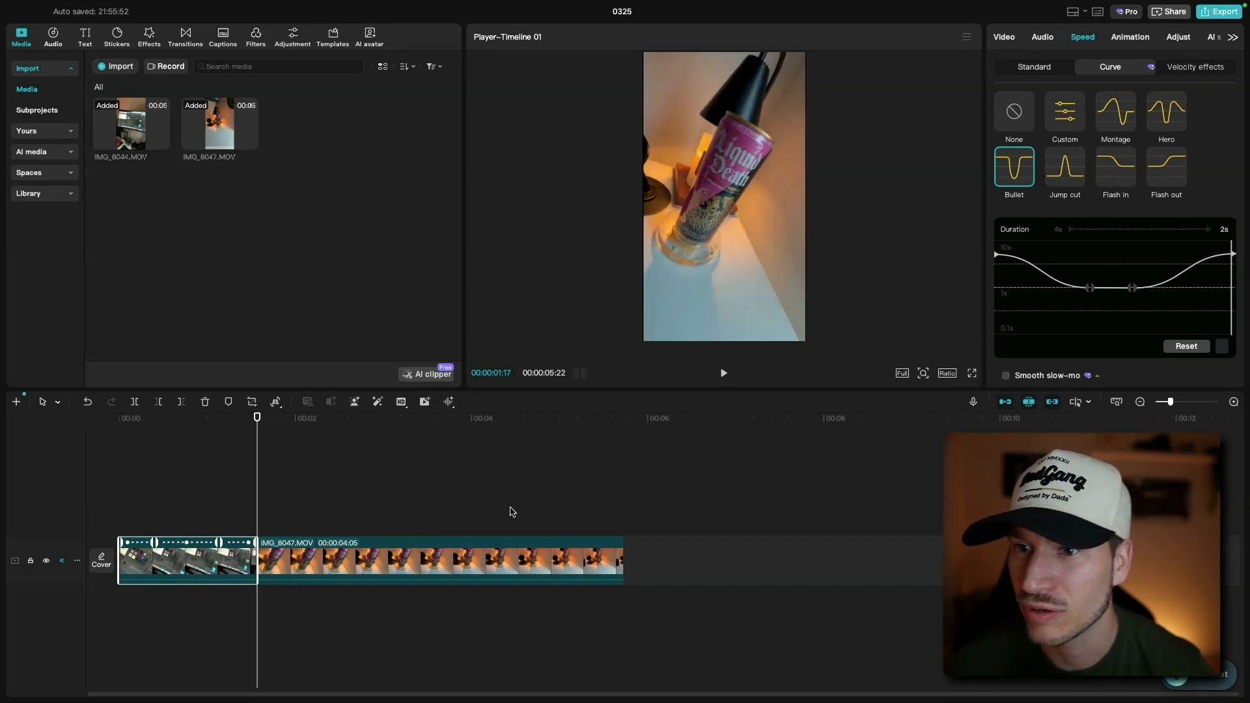
- Play back the speed-ramped transition between the two clips to review it
drag(149, 420, 76, 422)
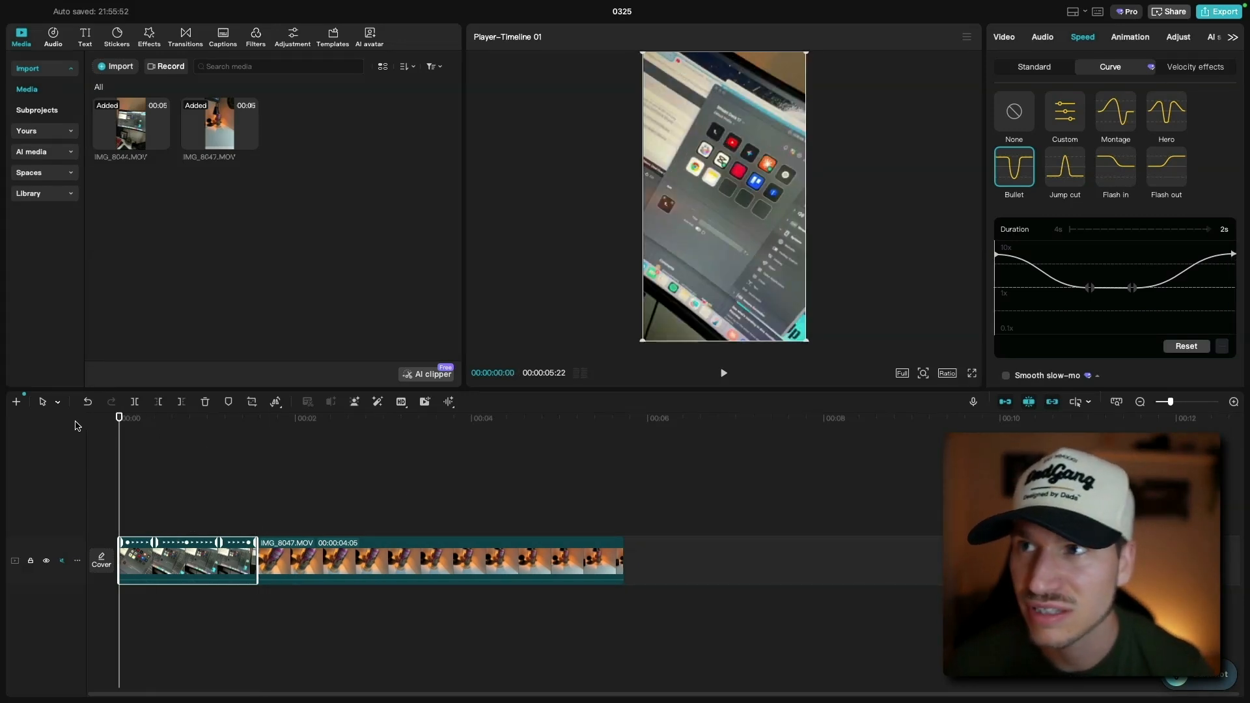
click(724, 375)
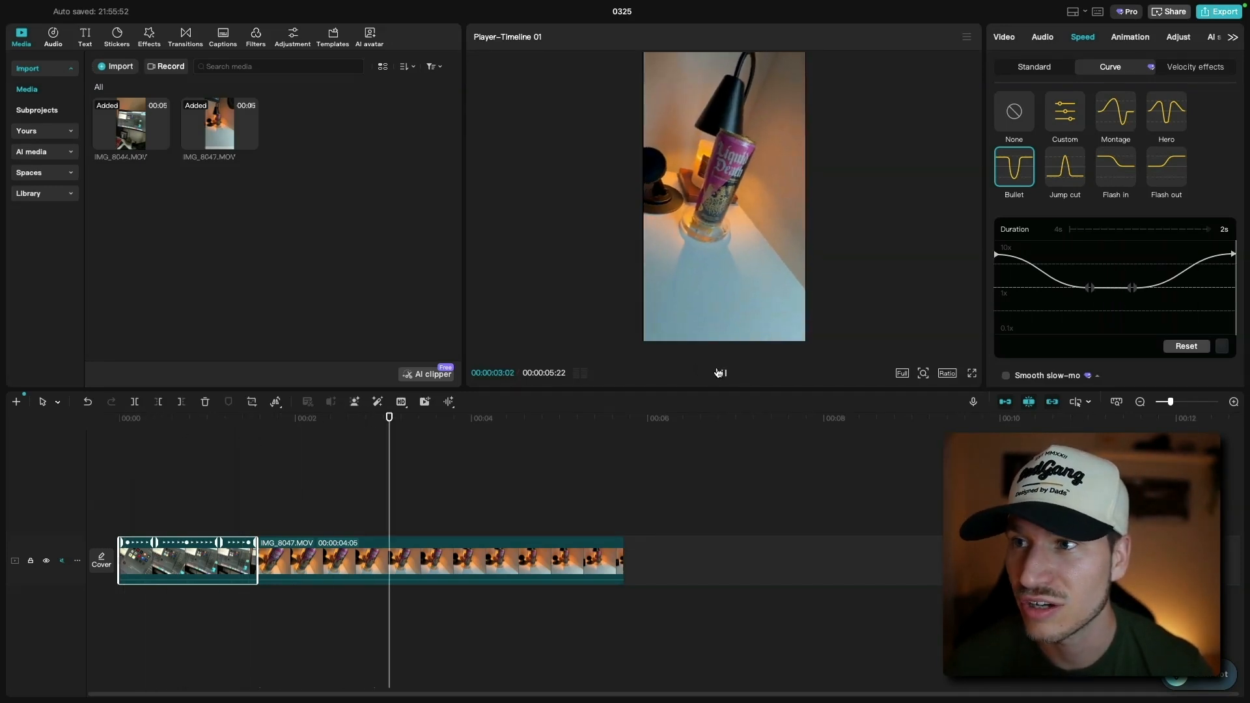
click(724, 373)
click(120, 418)
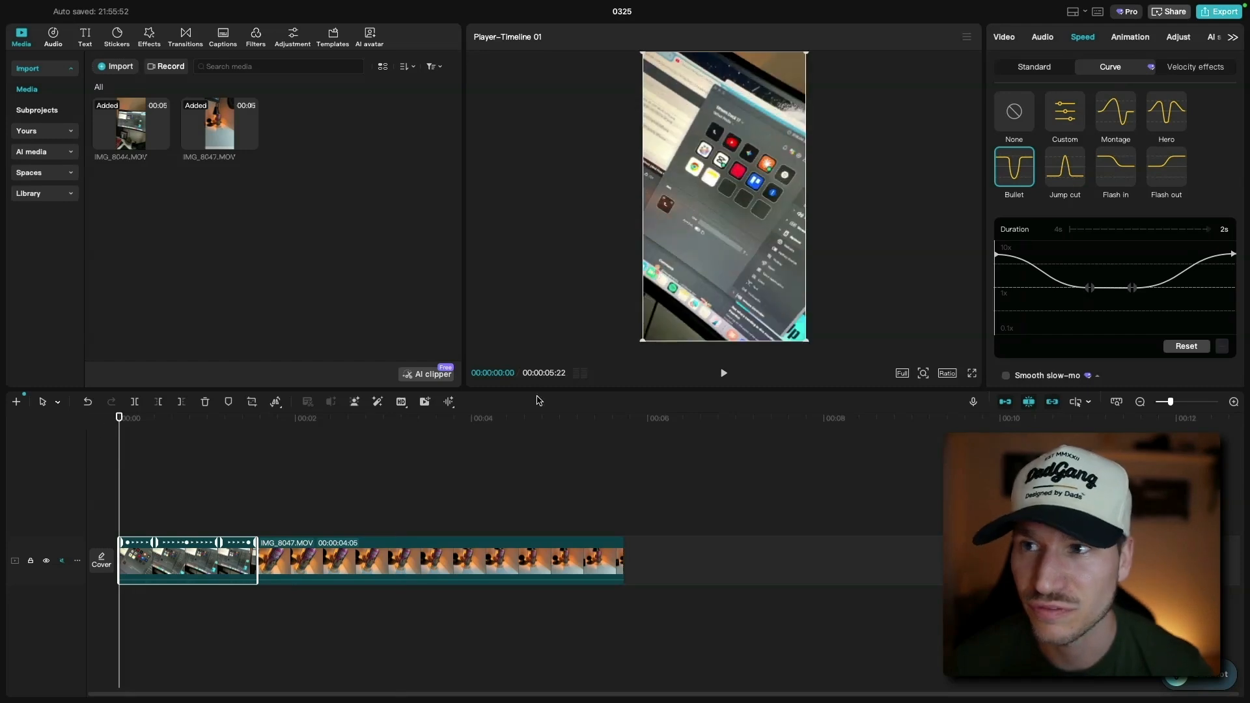
click(722, 378)
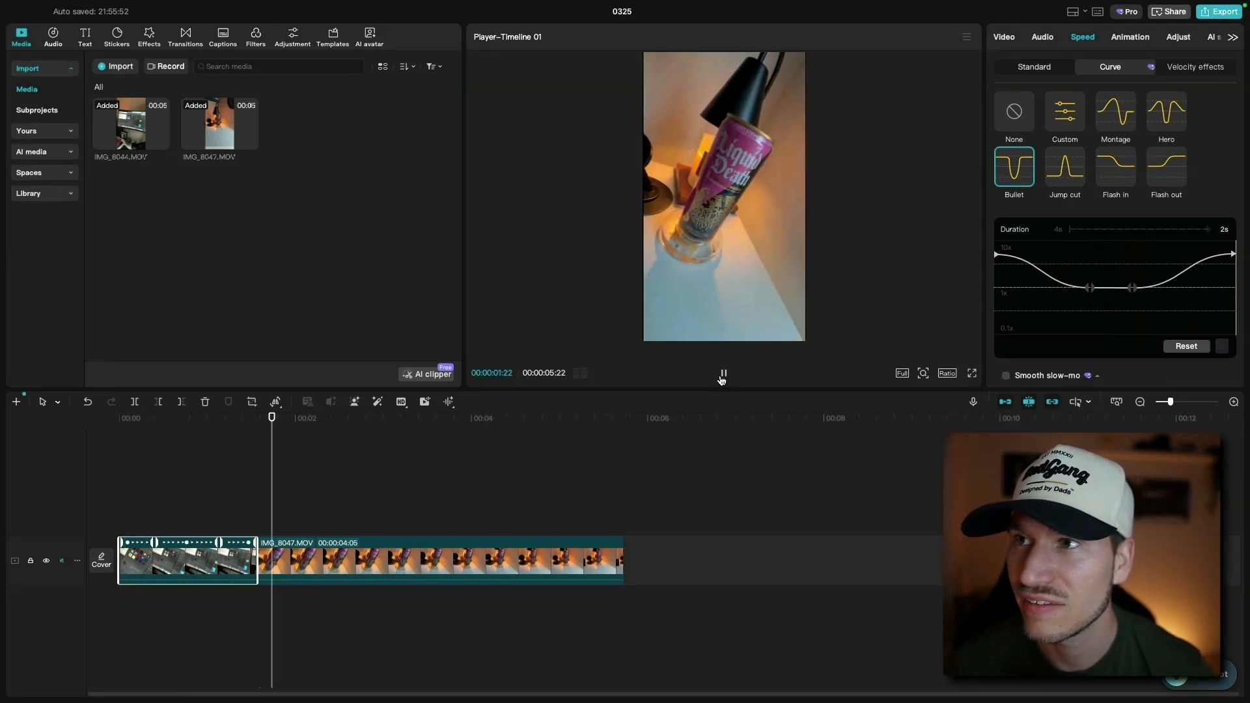
click(722, 377)
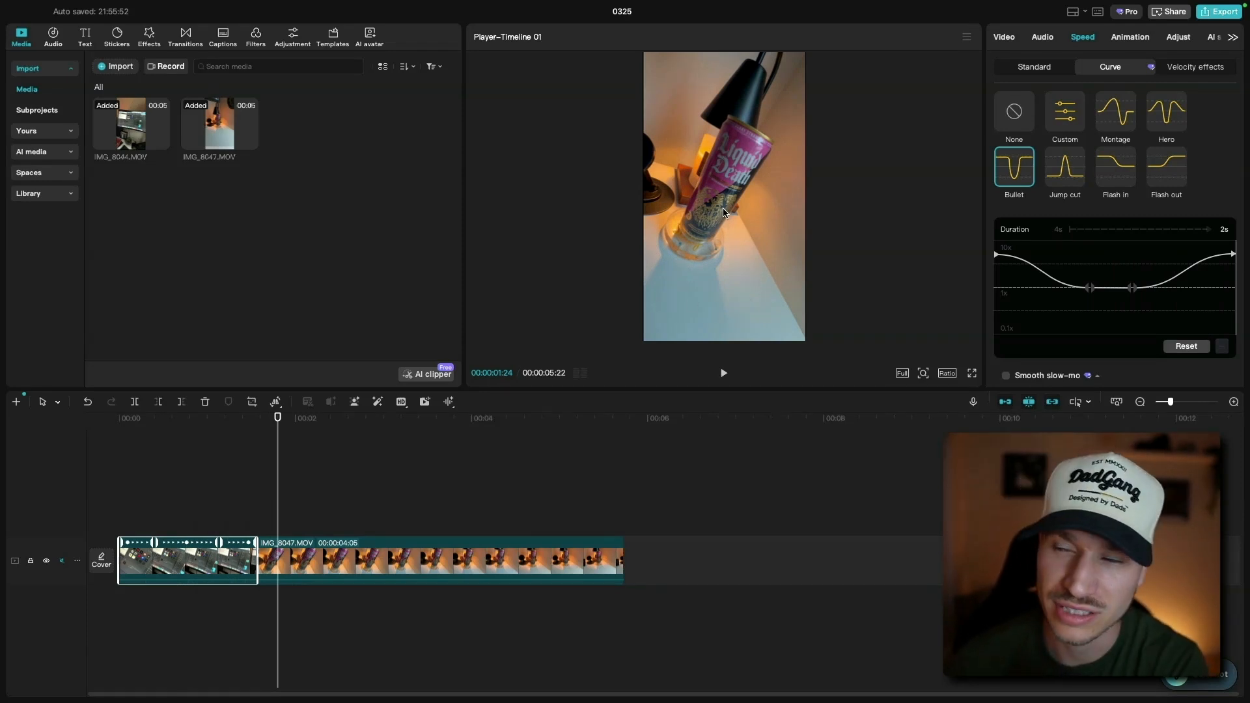
drag(301, 420, 562, 429)
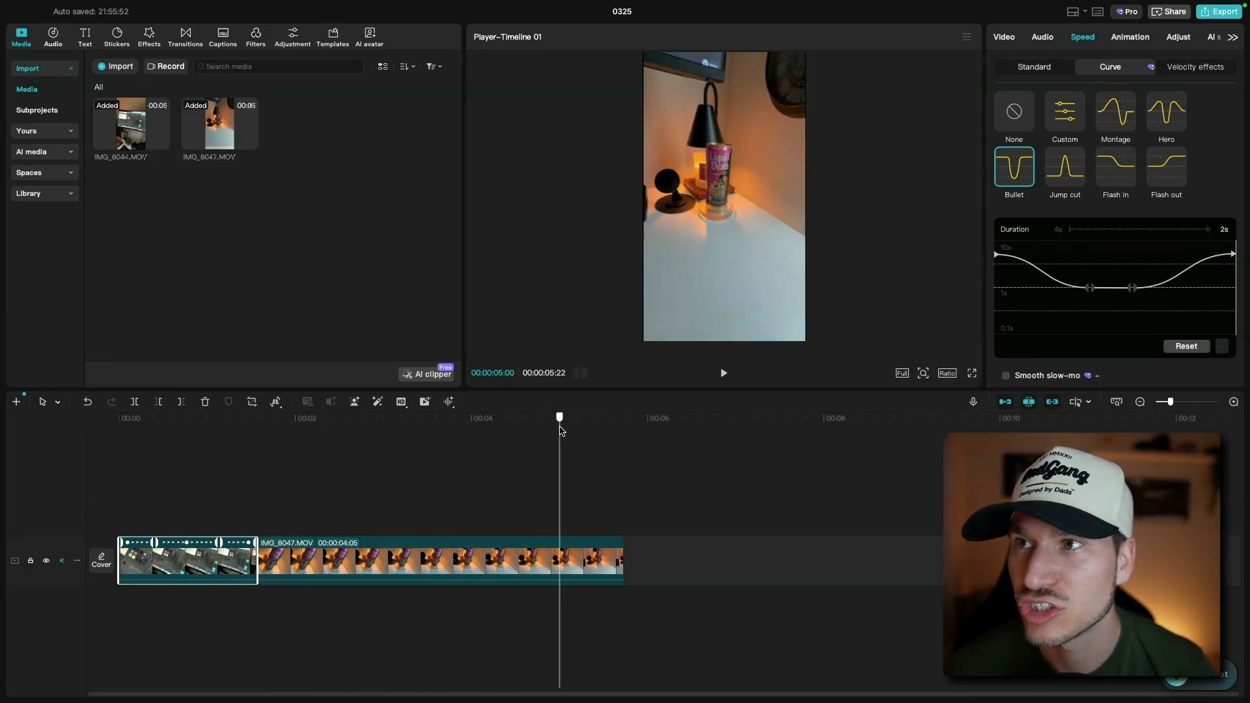
click(725, 379)
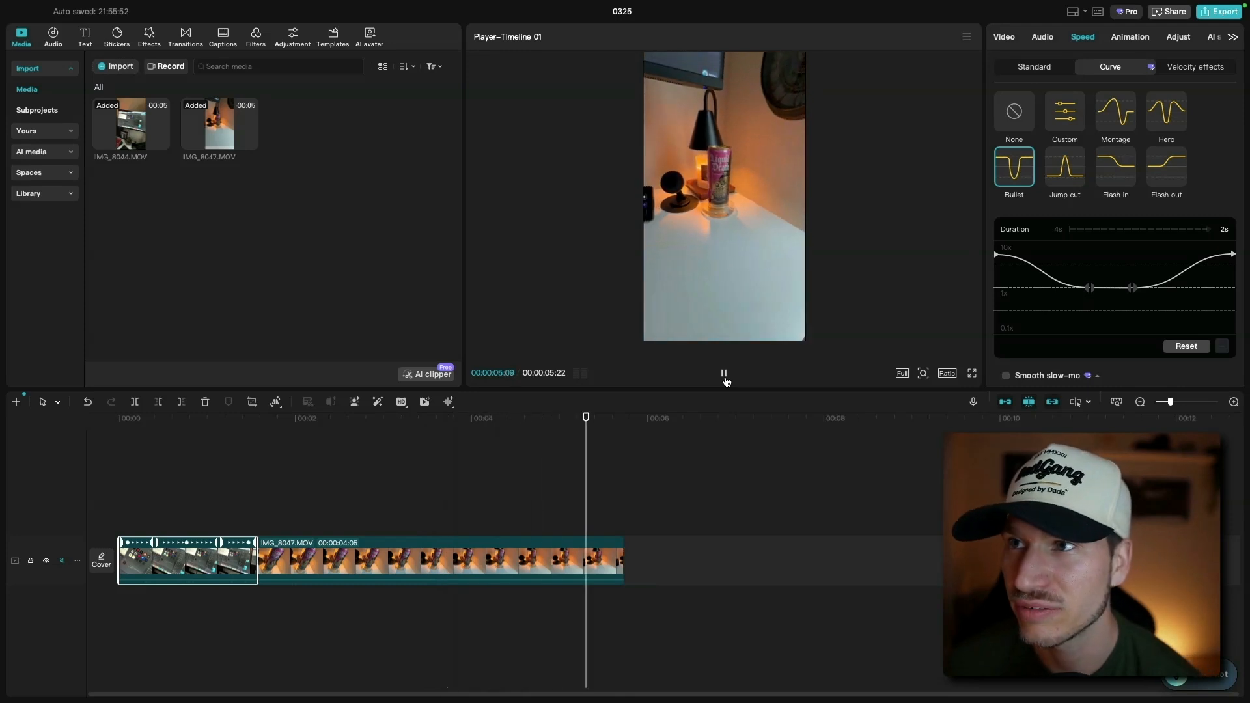
click(725, 378)
click(301, 418)
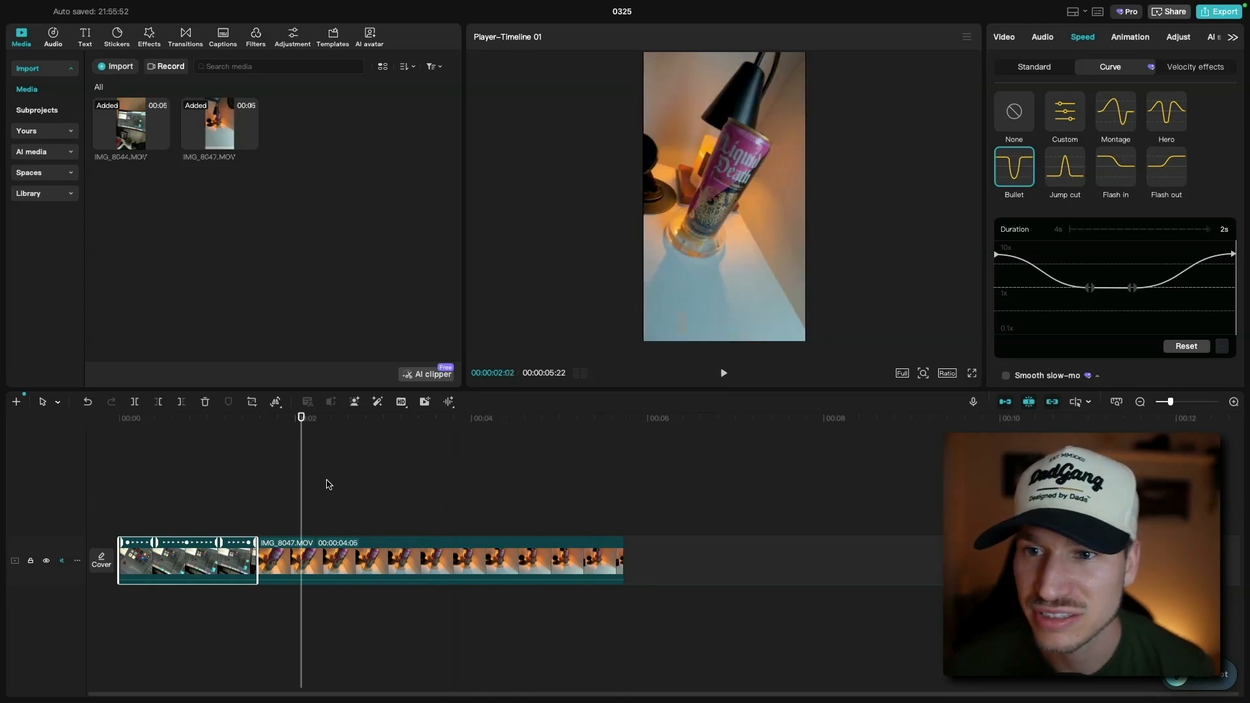
- Apply the Bullet curve speed preset to the second clip, IMG_8047.MOV
click(355, 554)
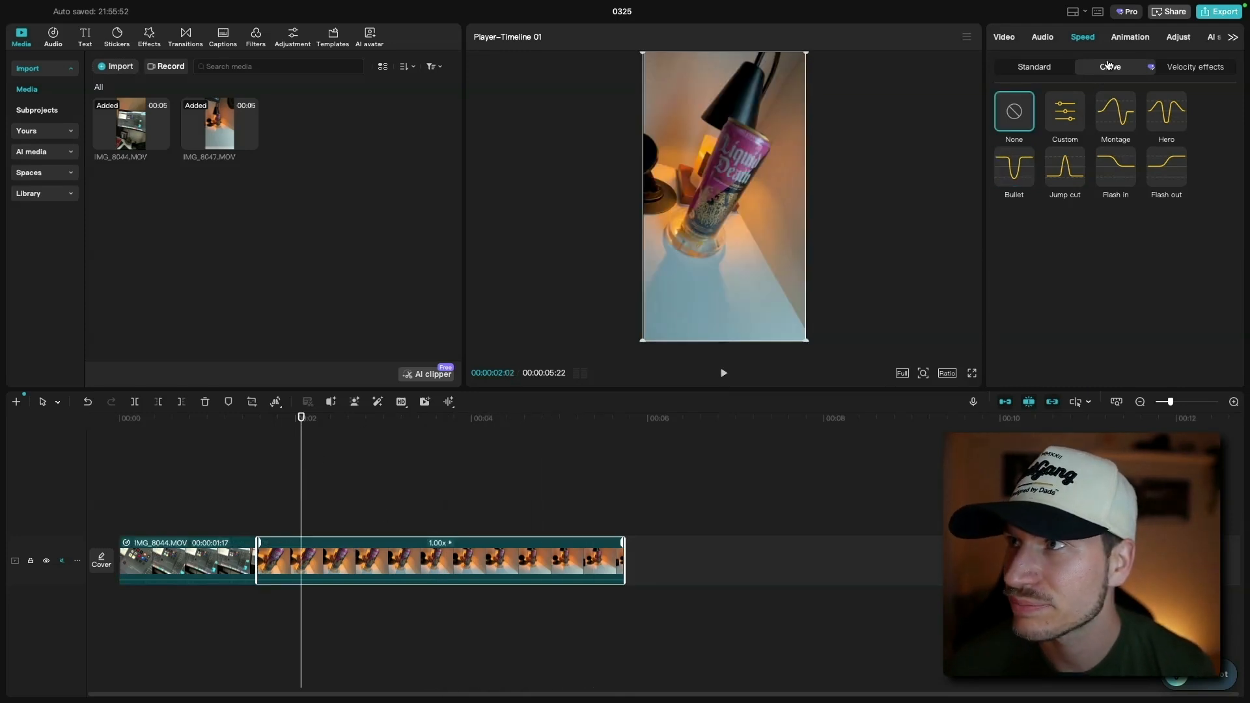
click(1014, 164)
- Delete the two upper beat points around the dip in the second clip's Bullet speed curve
click(1093, 267)
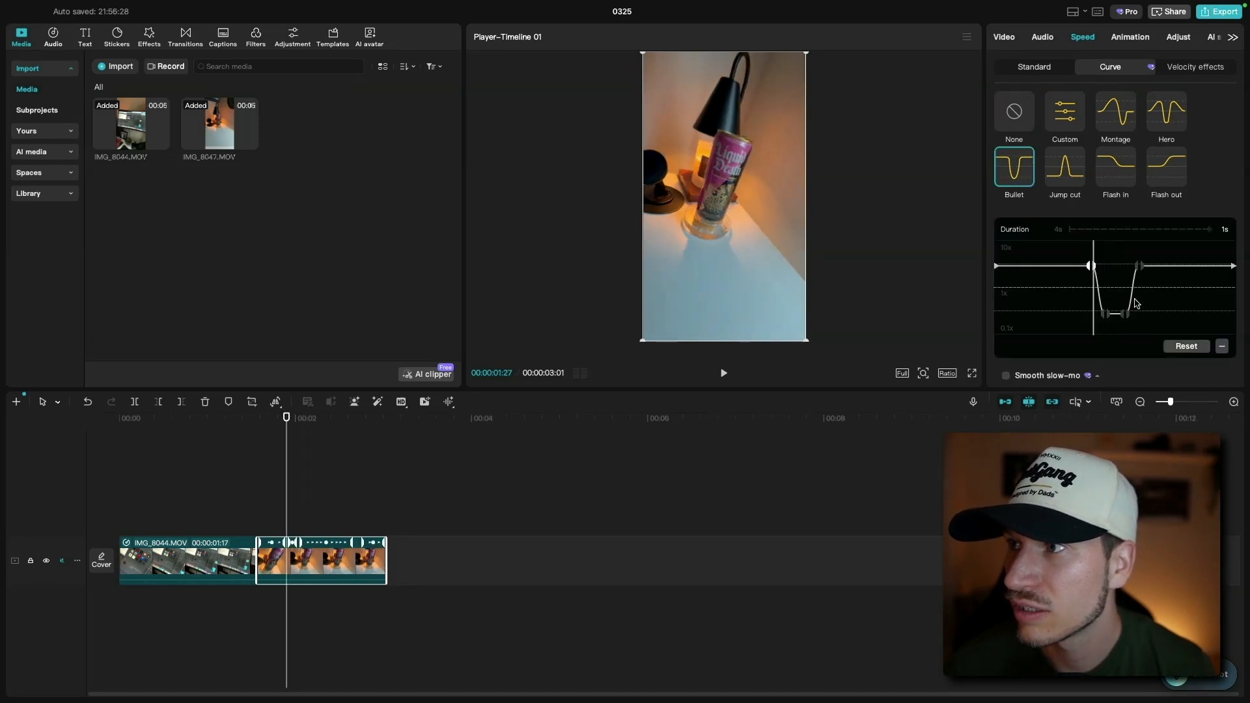
click(1222, 347)
click(1141, 266)
click(1221, 346)
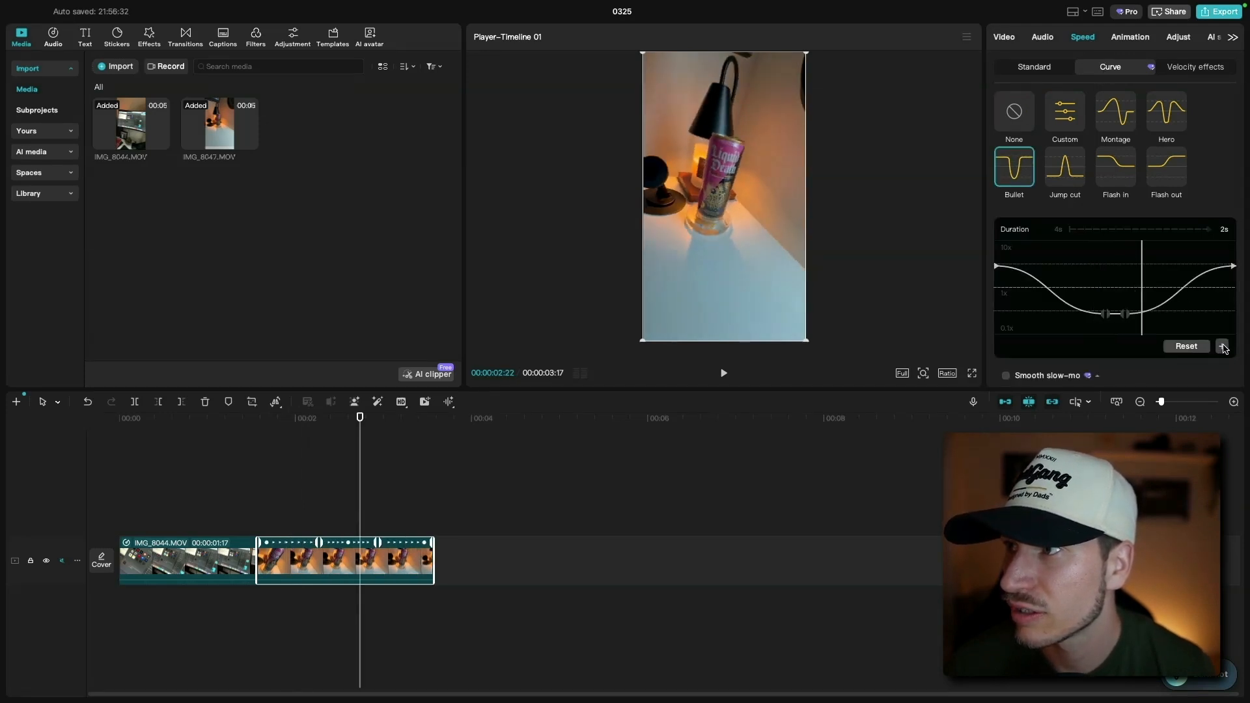
- Raise the second clip's speed curve start and end points and lift the slow-motion dip toward 1x
drag(999, 270, 999, 258)
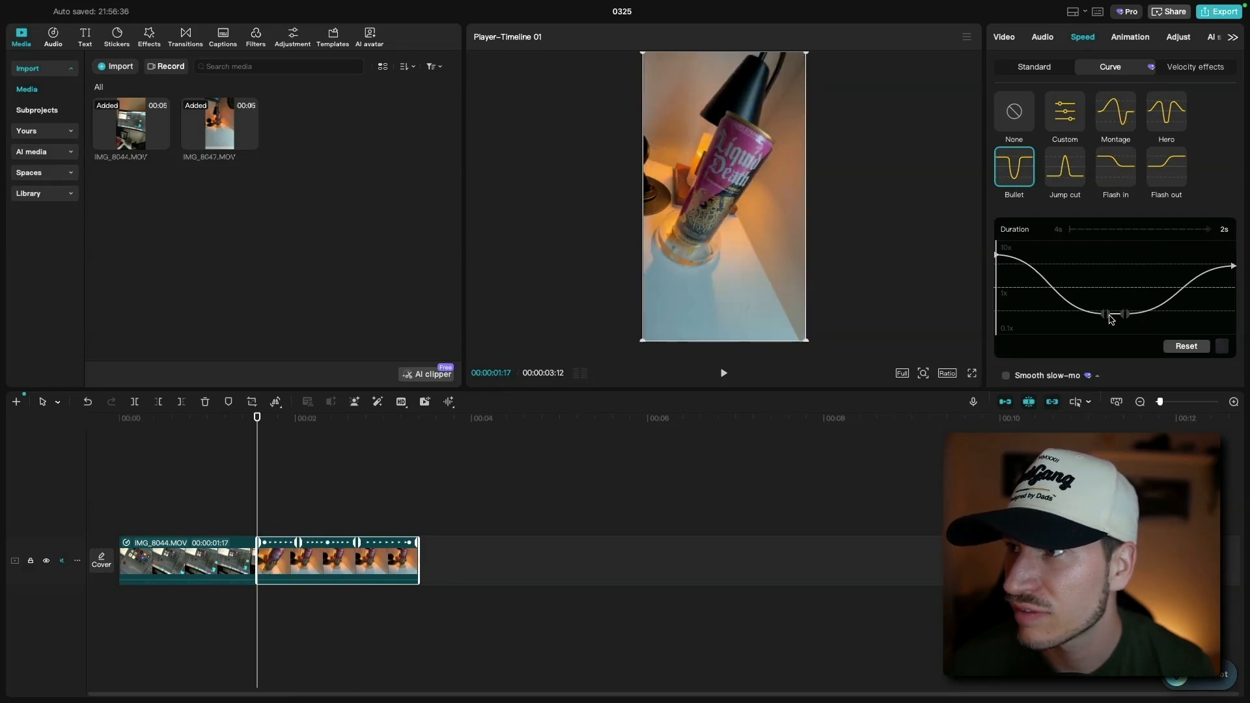
drag(1107, 315, 1129, 293)
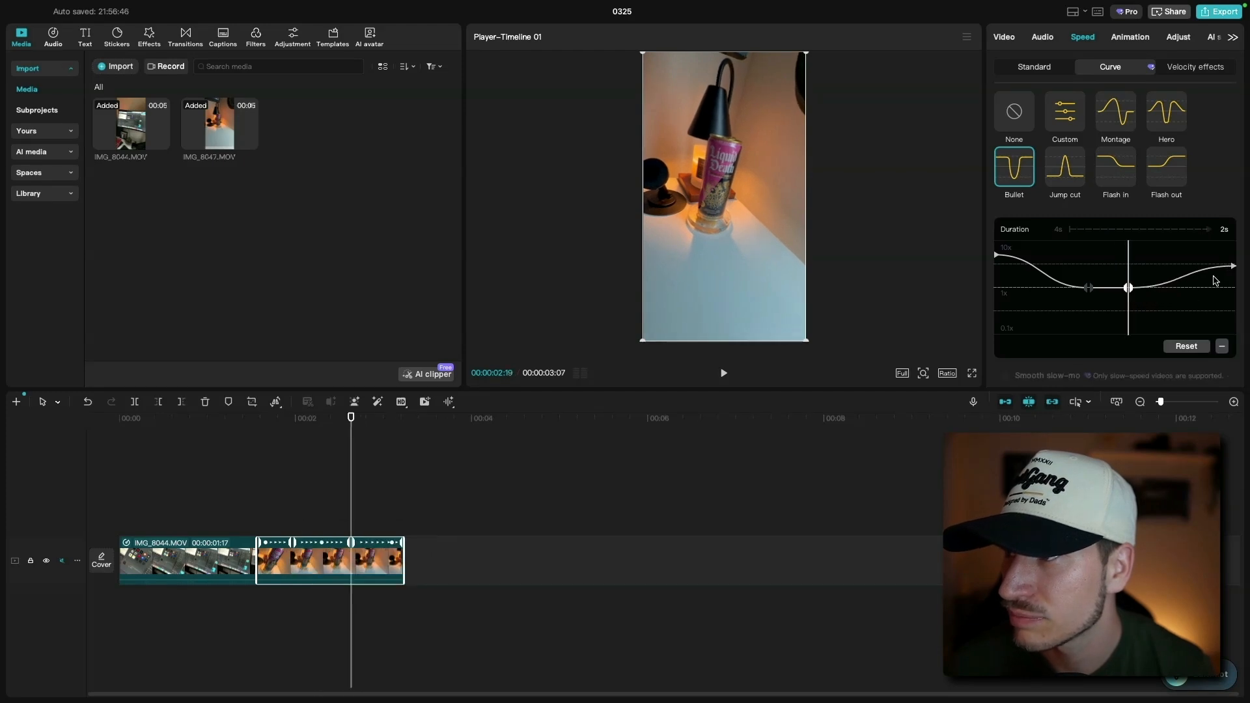
drag(1233, 266, 1233, 254)
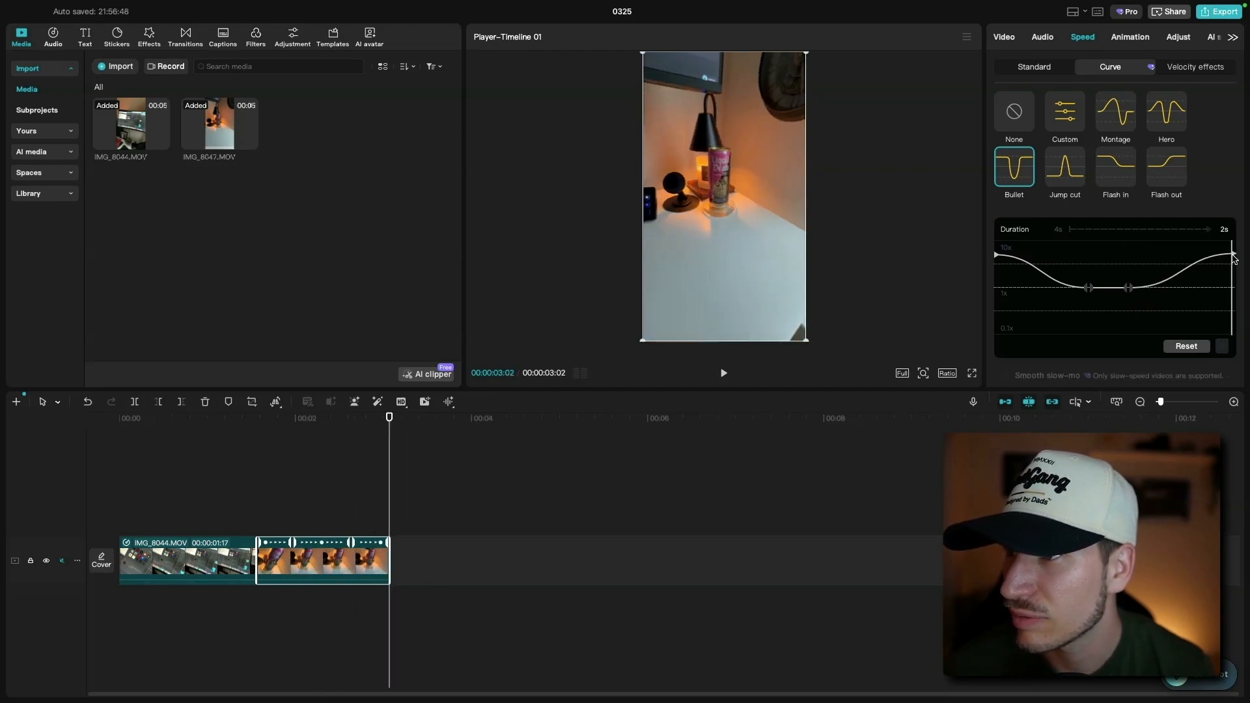
- Play back the speed-ramped transition from the start of the timeline to review it
click(257, 420)
click(724, 374)
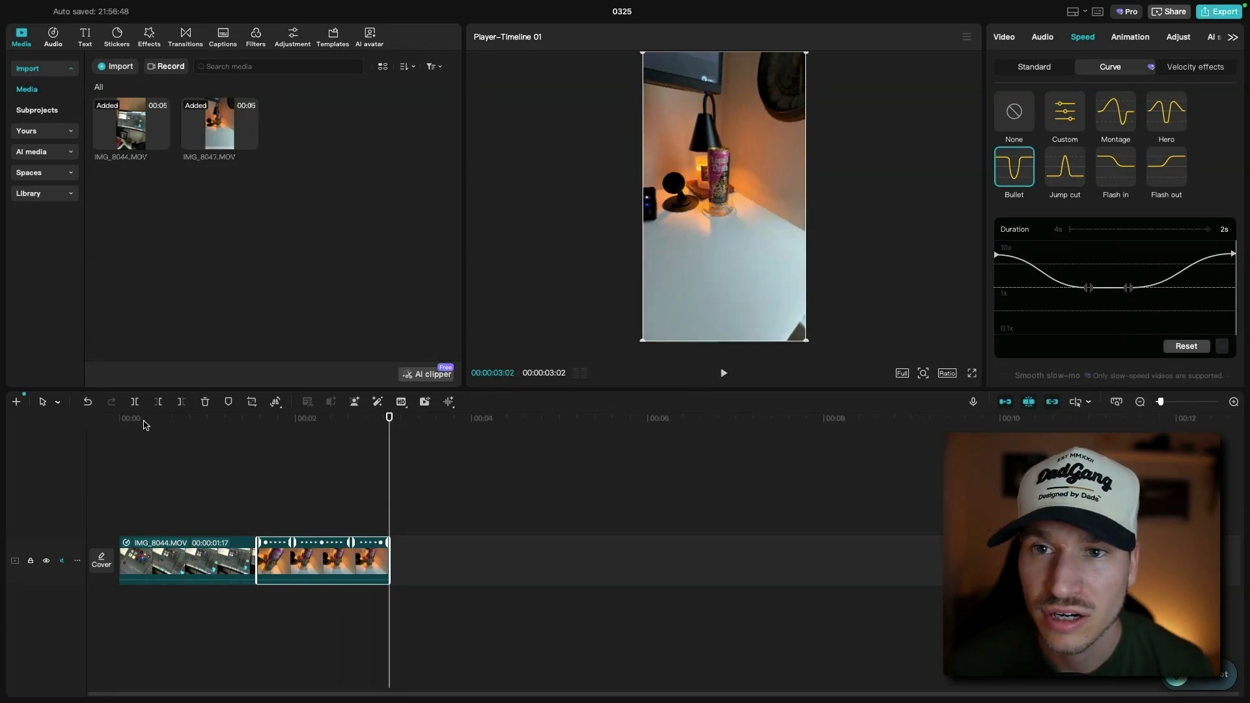
click(82, 422)
click(723, 375)
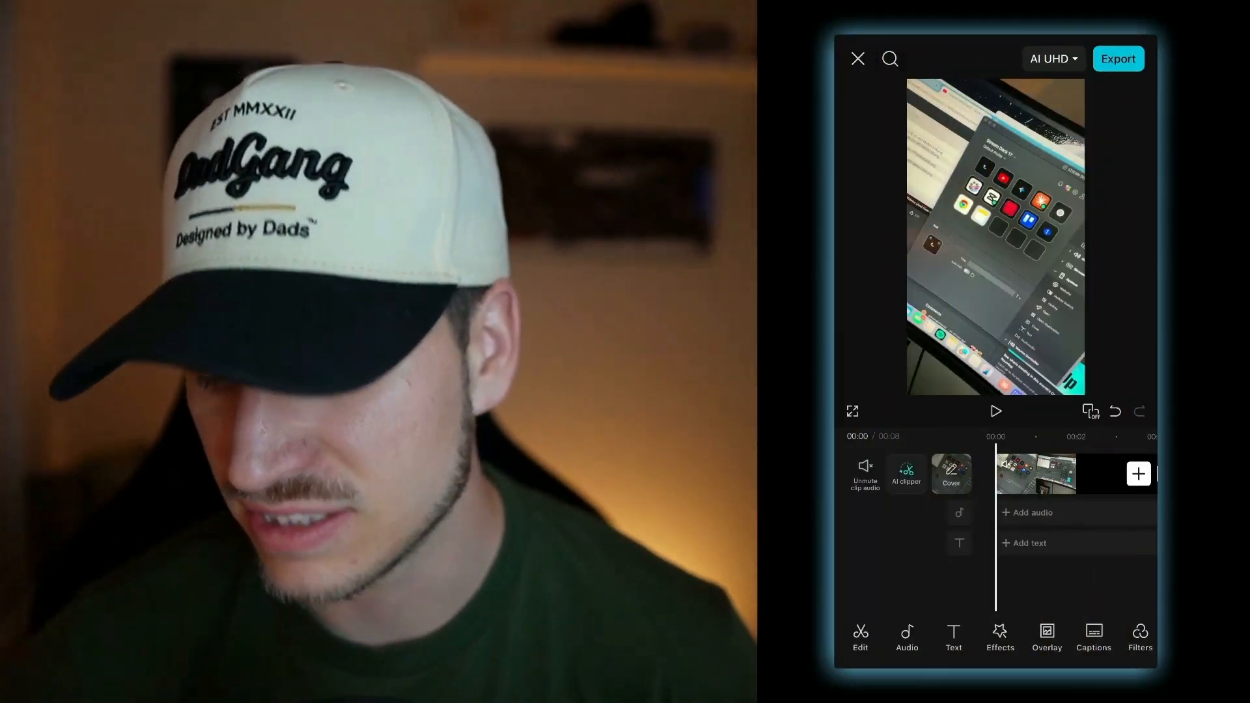
- Switch to the CapCut mobile project and apply the Bullet curve speed preset to the first clip
scroll(997, 527, right, 2)
scroll(996, 474, right, 3)
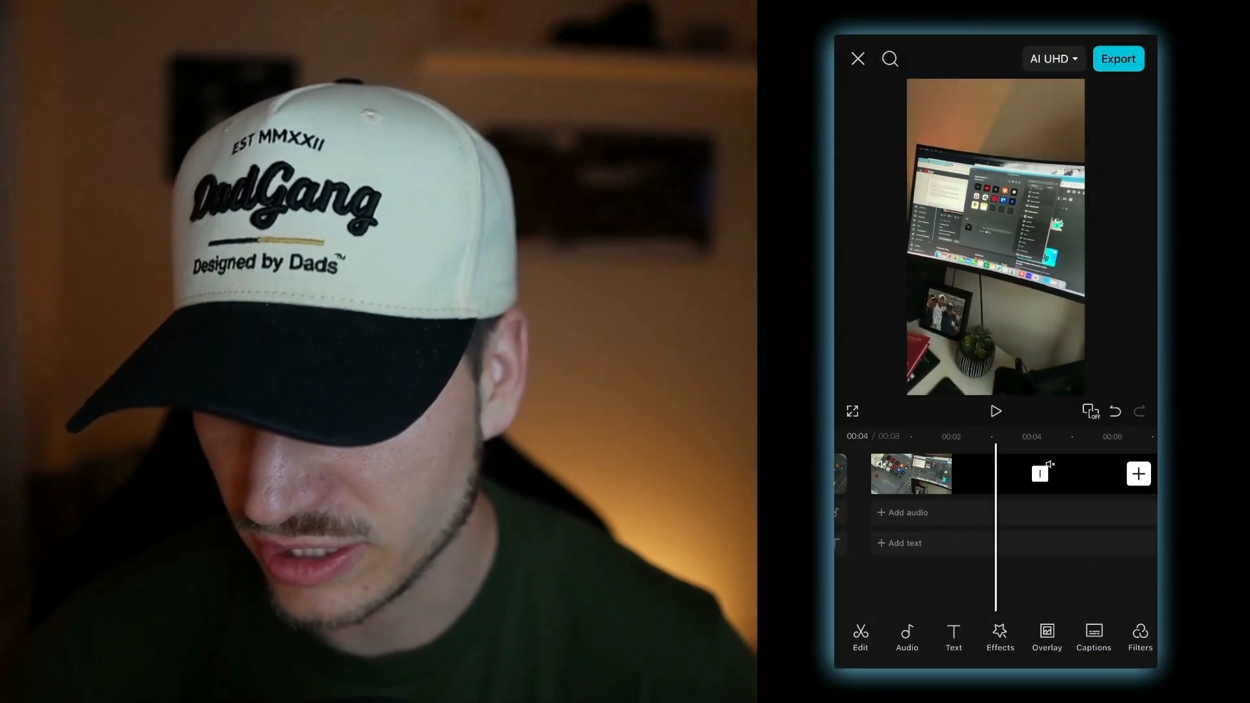
scroll(997, 474, right, 1)
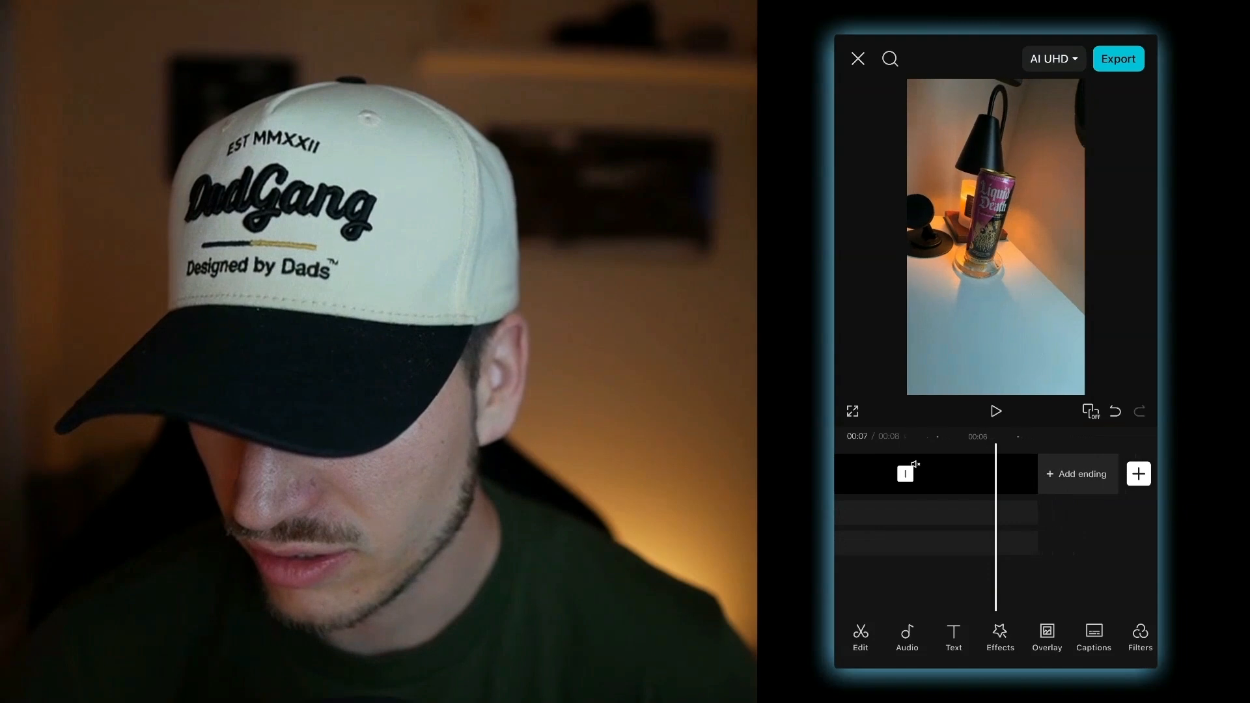
scroll(996, 474, left, 2)
scroll(996, 473, left, 5)
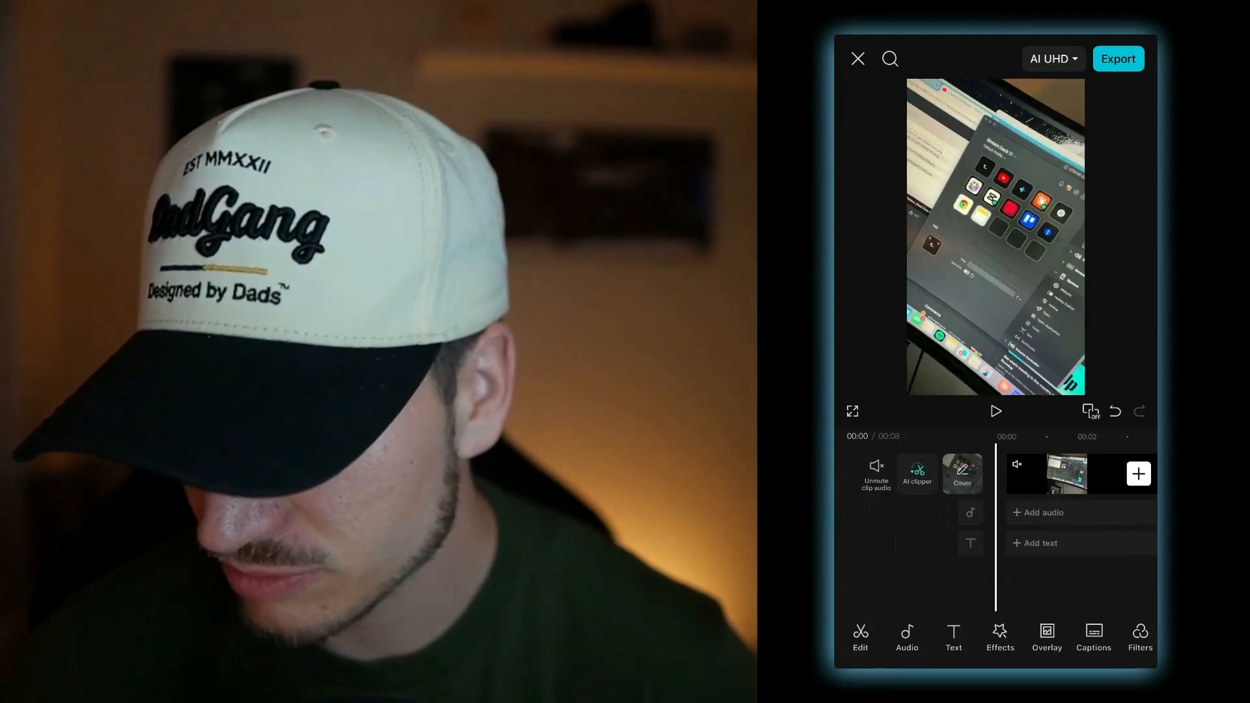
click(1056, 474)
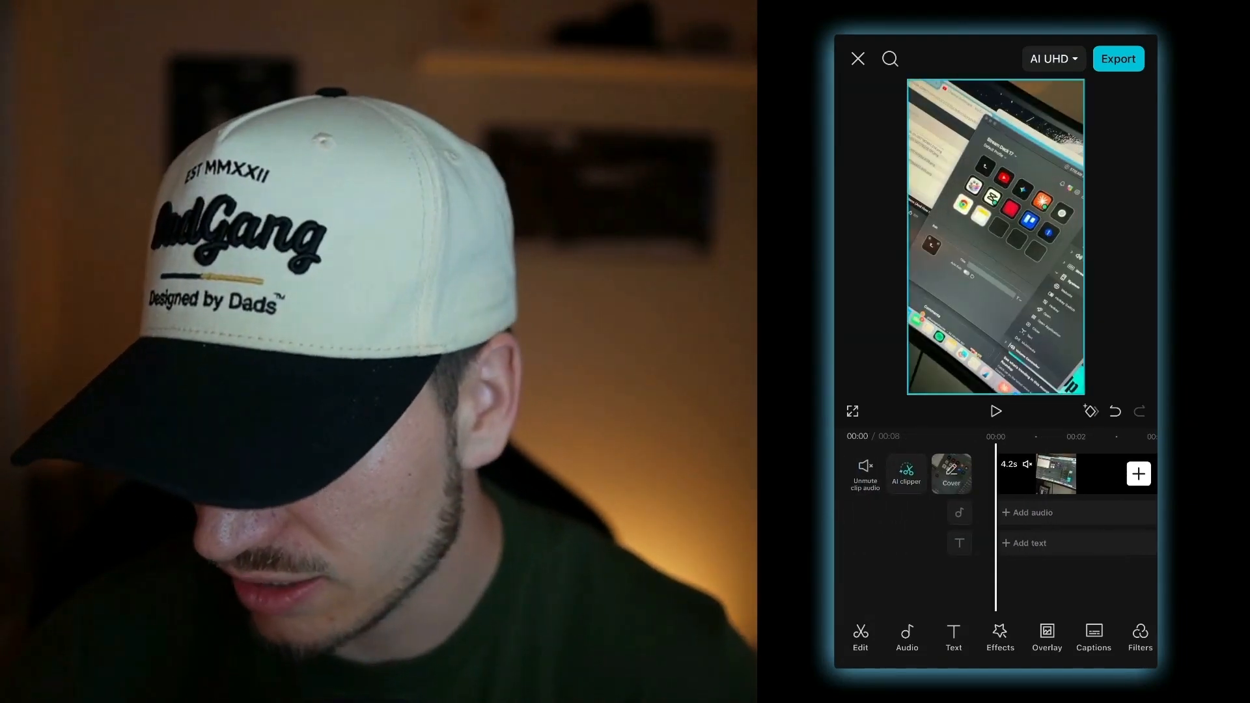
scroll(996, 634, right, 1)
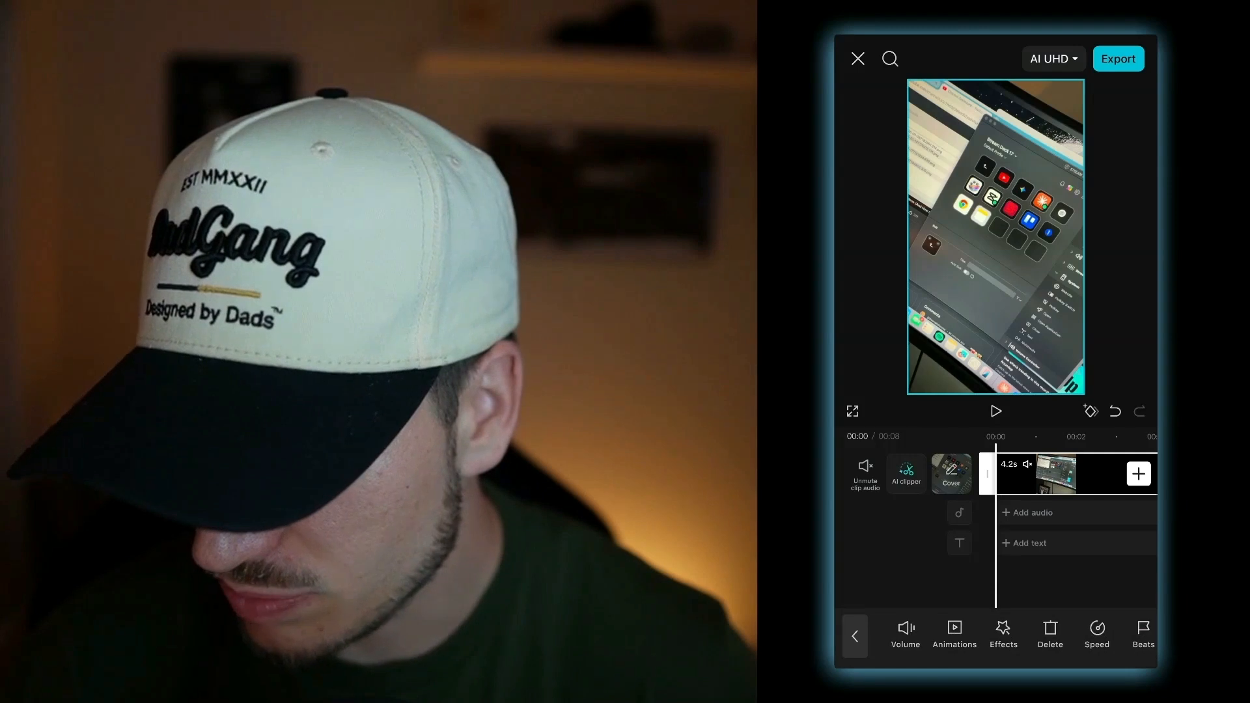
click(1097, 634)
click(1013, 634)
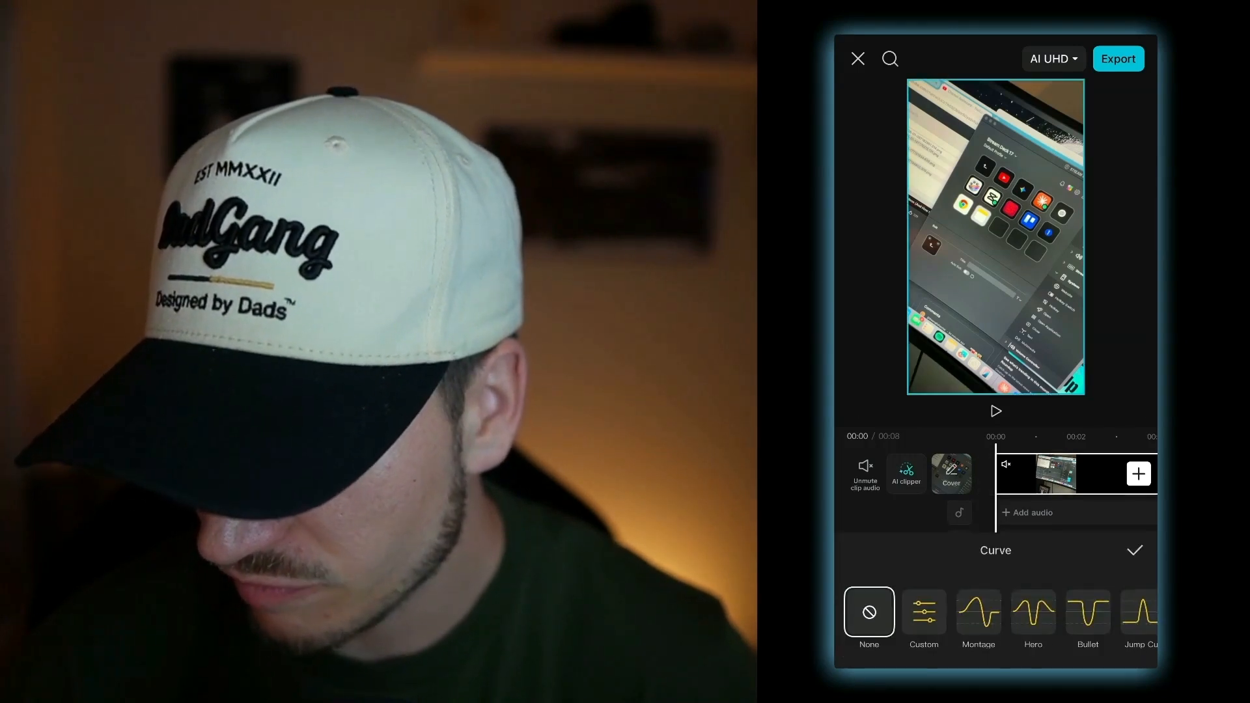
click(1088, 612)
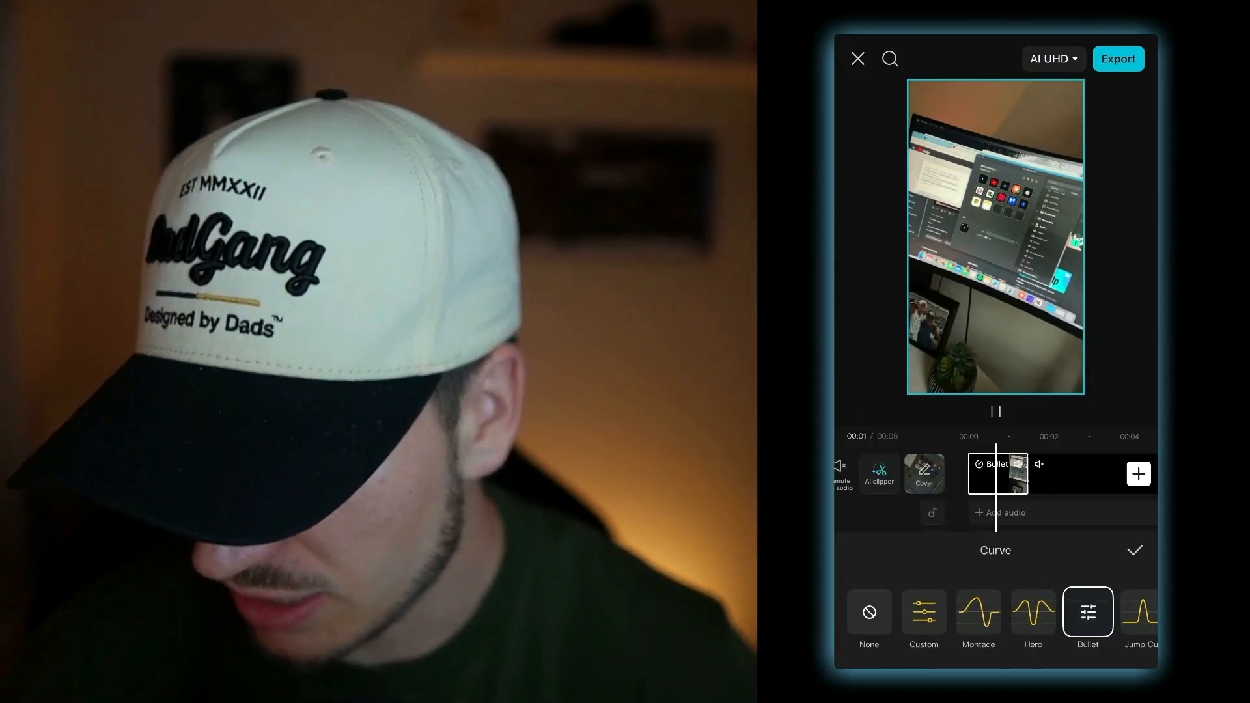
- Open the first clip's Bullet curve and delete the two upper beat points around the dip
click(1089, 612)
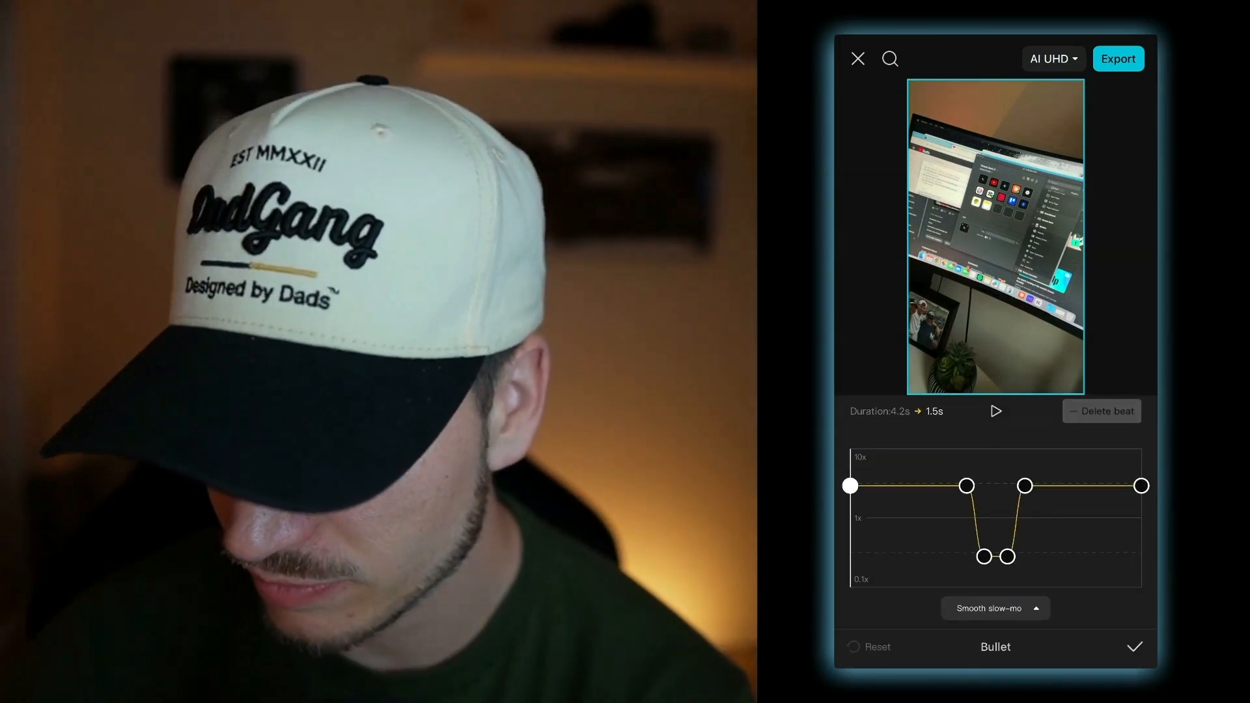
click(967, 486)
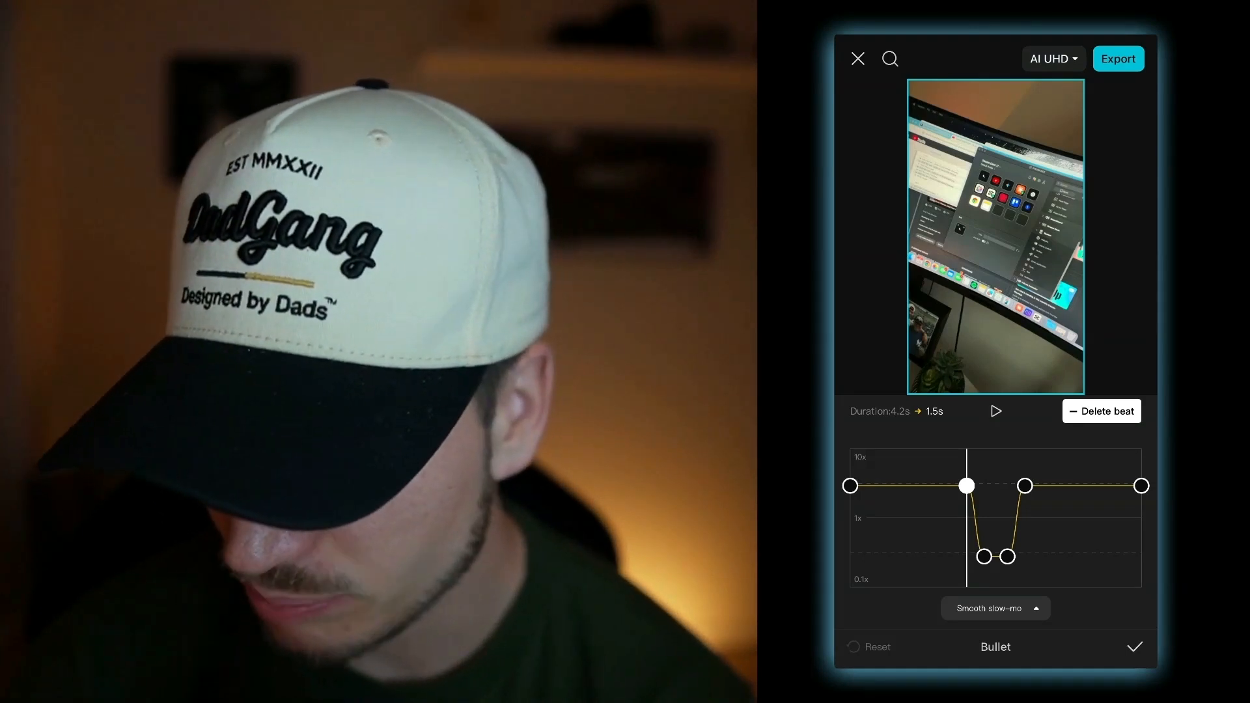
click(1102, 411)
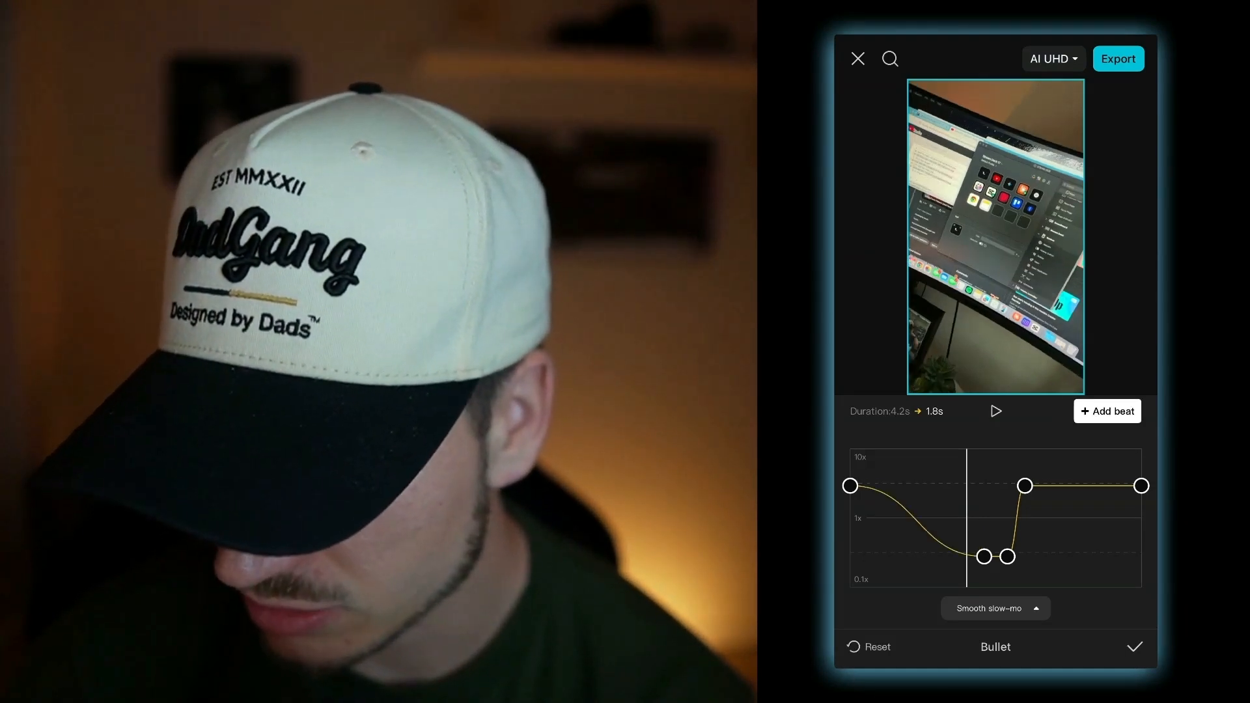
click(1025, 486)
click(1102, 411)
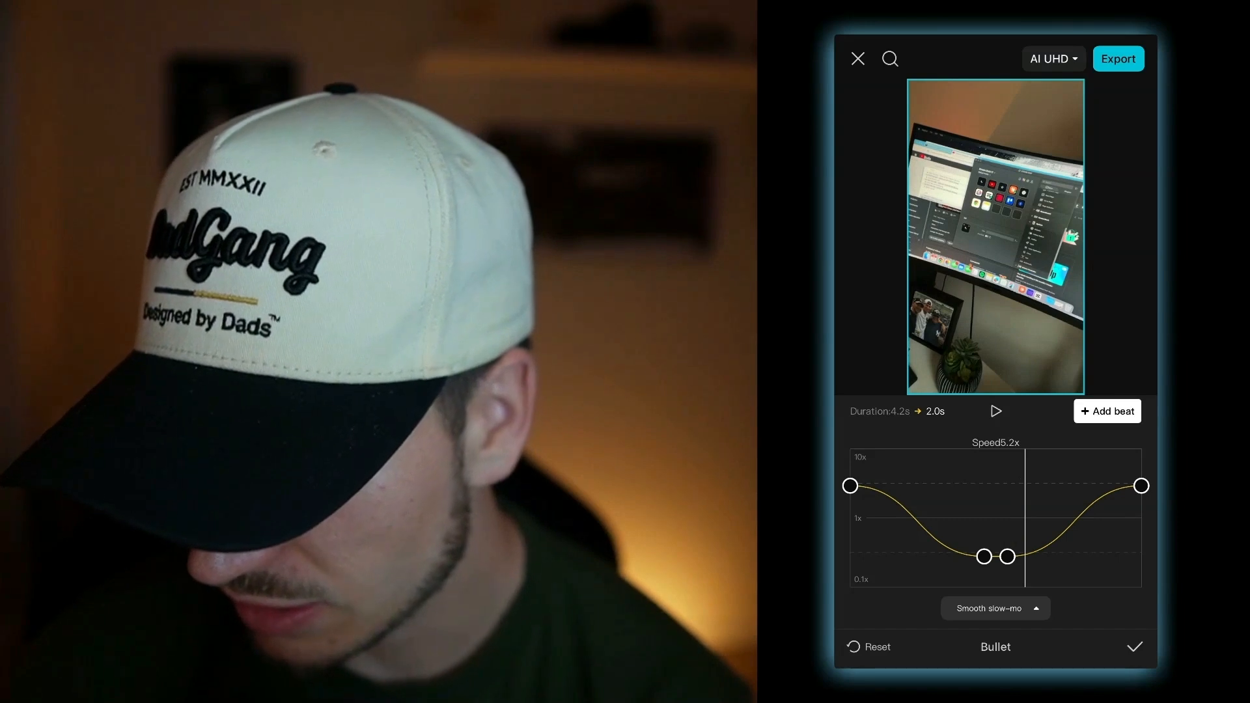
- Raise the curve's start and end points, lift the two dip points to about 1x, and confirm the curve
click(862, 486)
drag(851, 486, 850, 470)
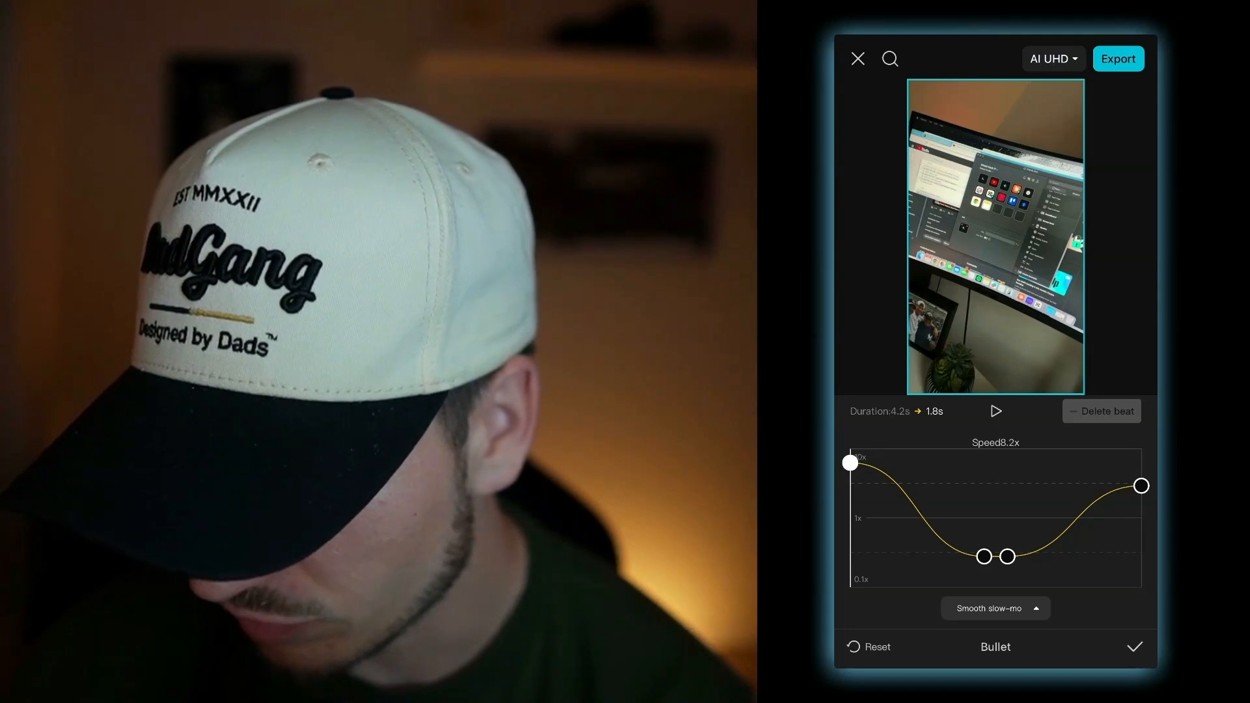
drag(984, 556, 957, 521)
drag(1008, 556, 969, 518)
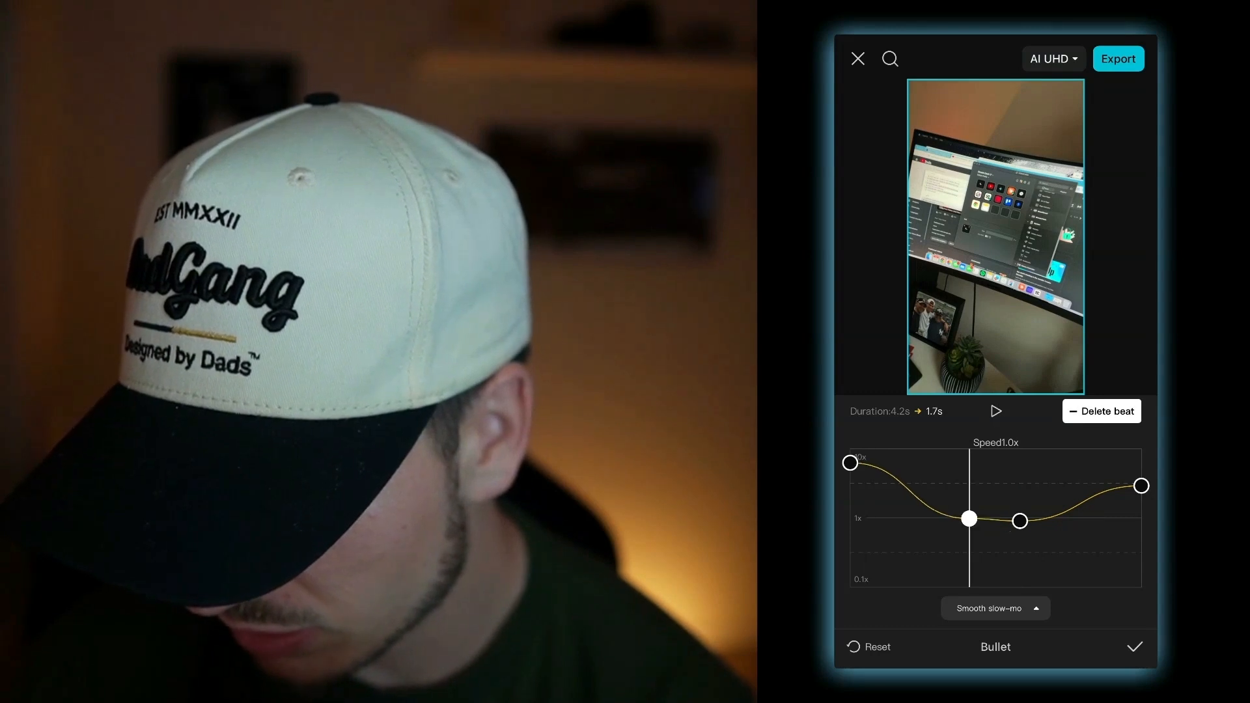
click(997, 411)
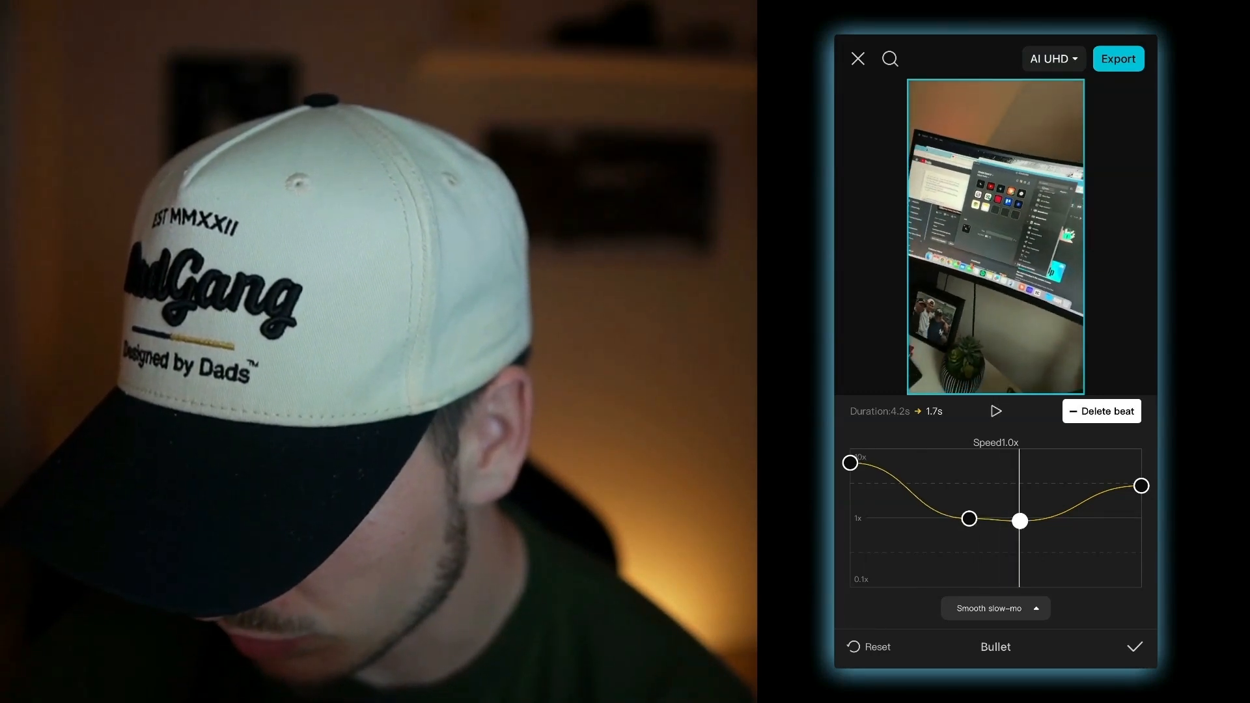
drag(1142, 486, 1142, 460)
click(997, 411)
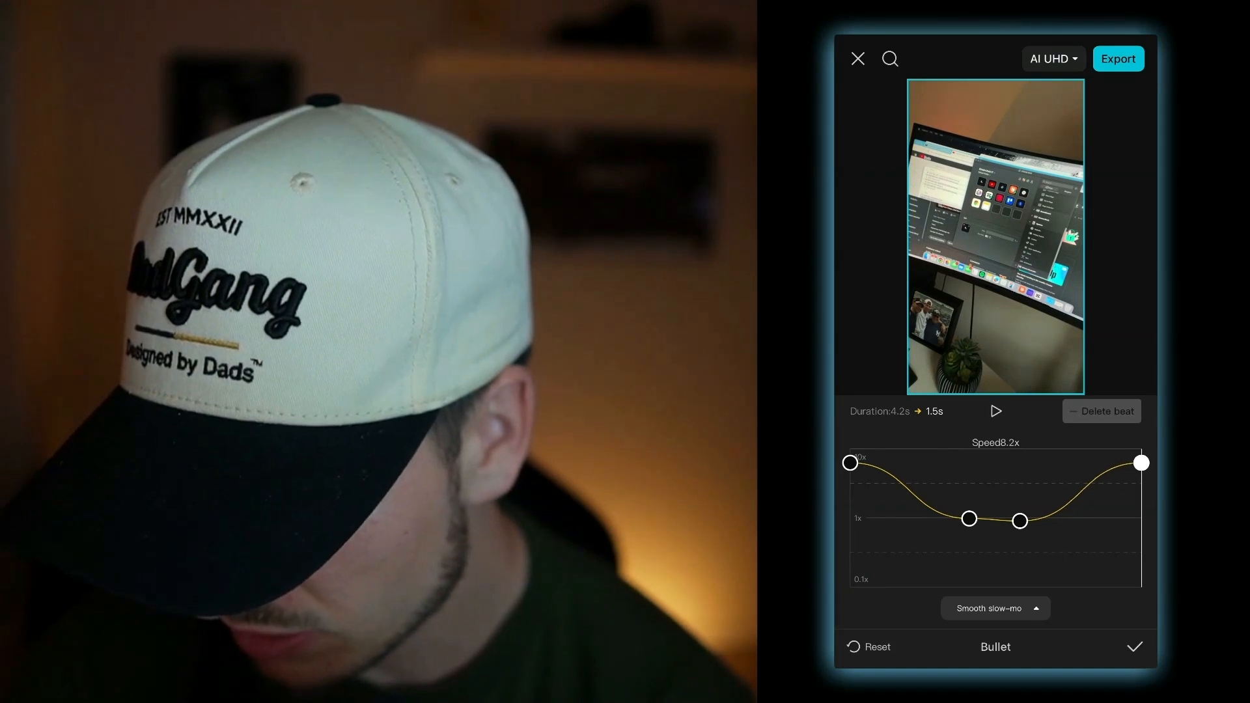
click(1135, 647)
click(1135, 551)
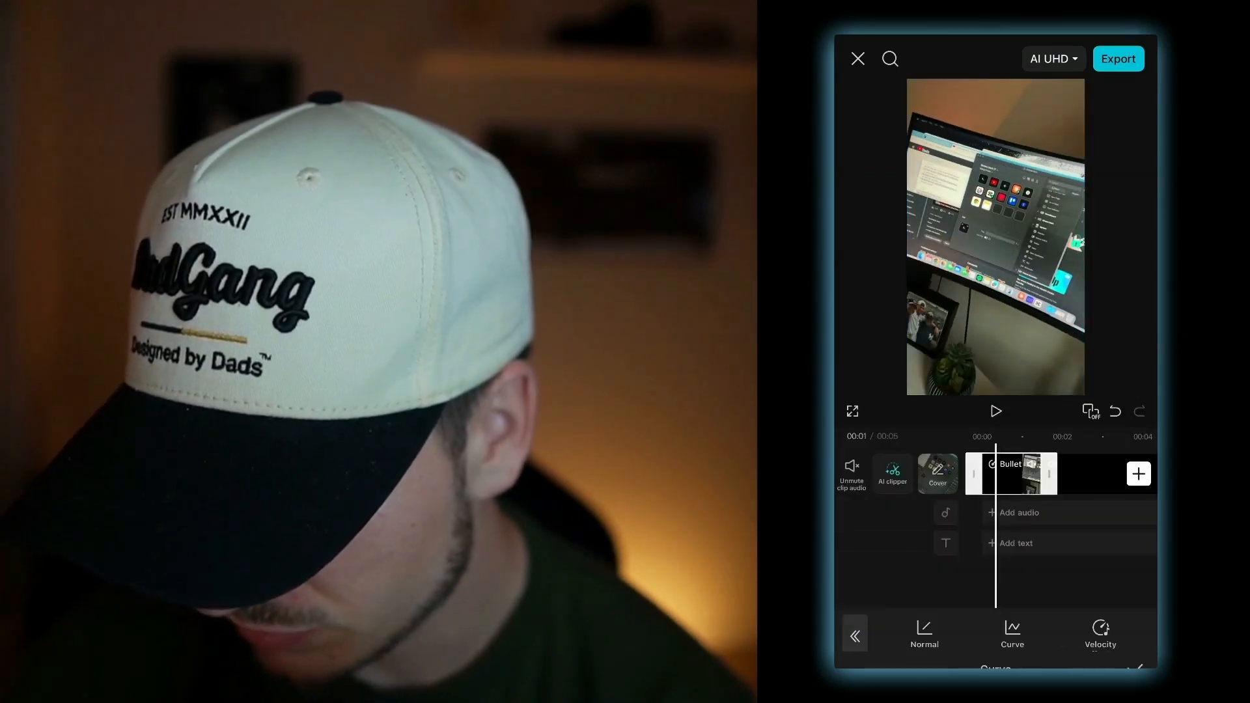
- Select the second clip and apply the Bullet curve speed preset to it
click(996, 411)
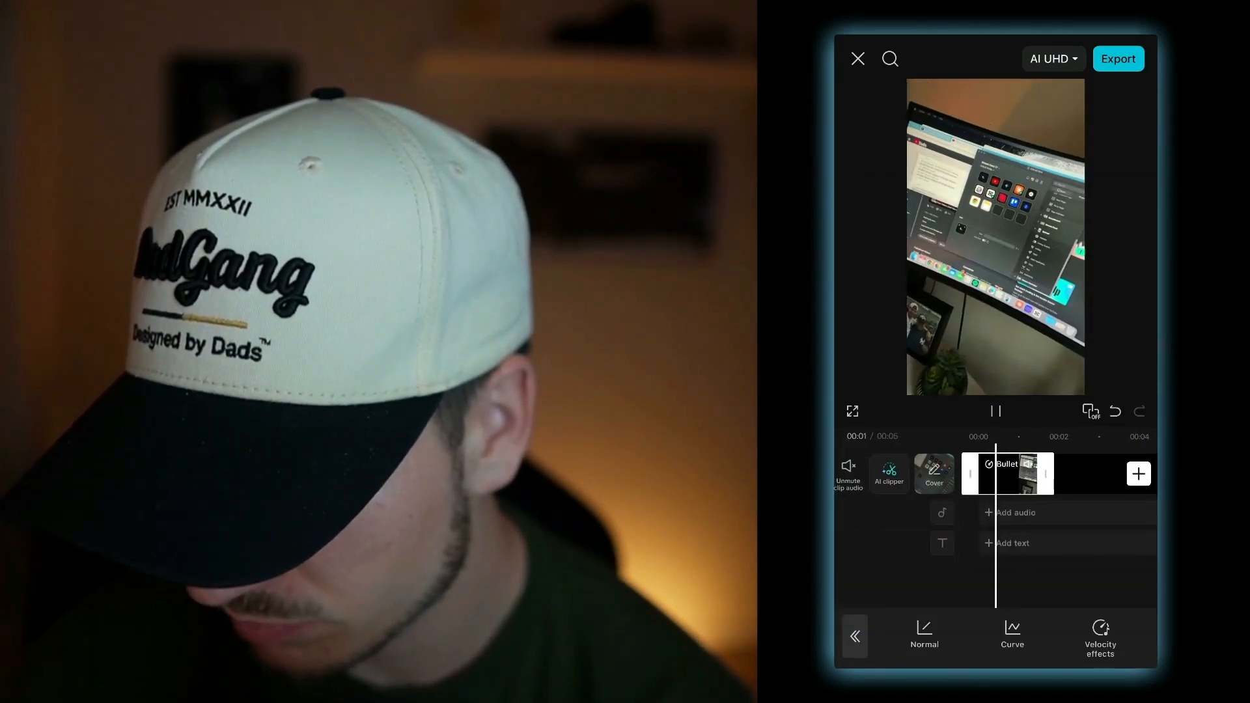
click(996, 411)
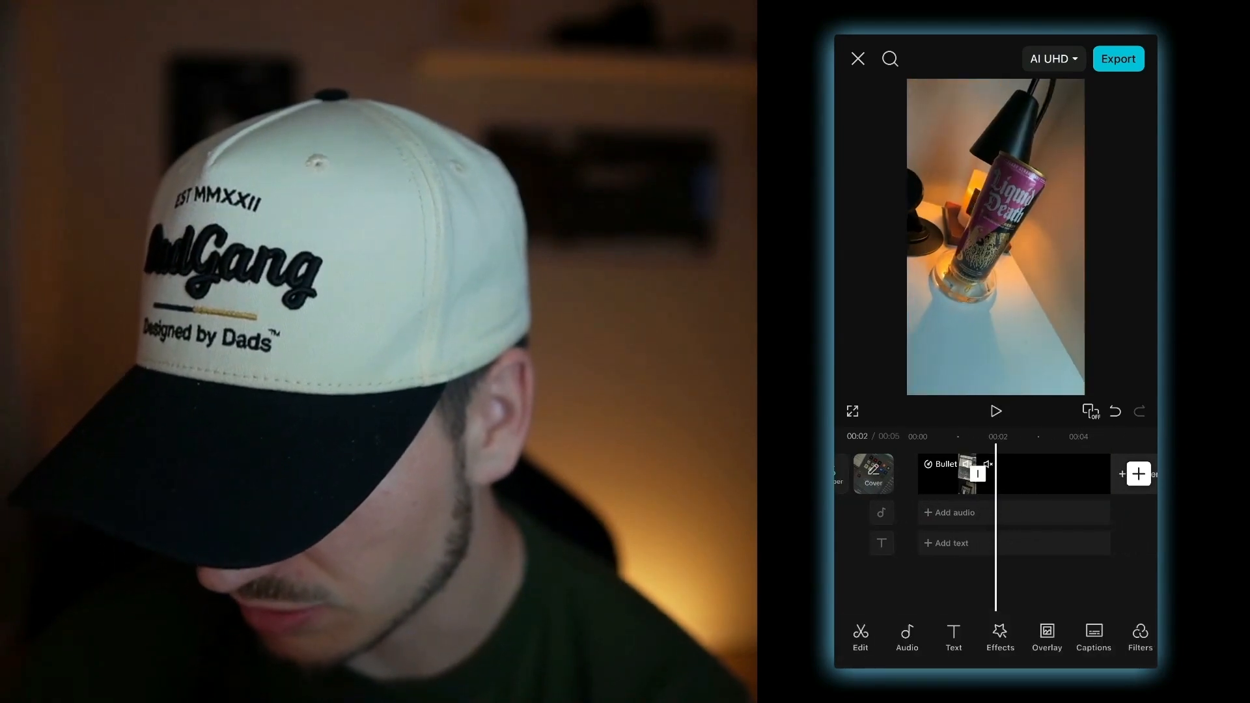
click(1052, 474)
click(996, 411)
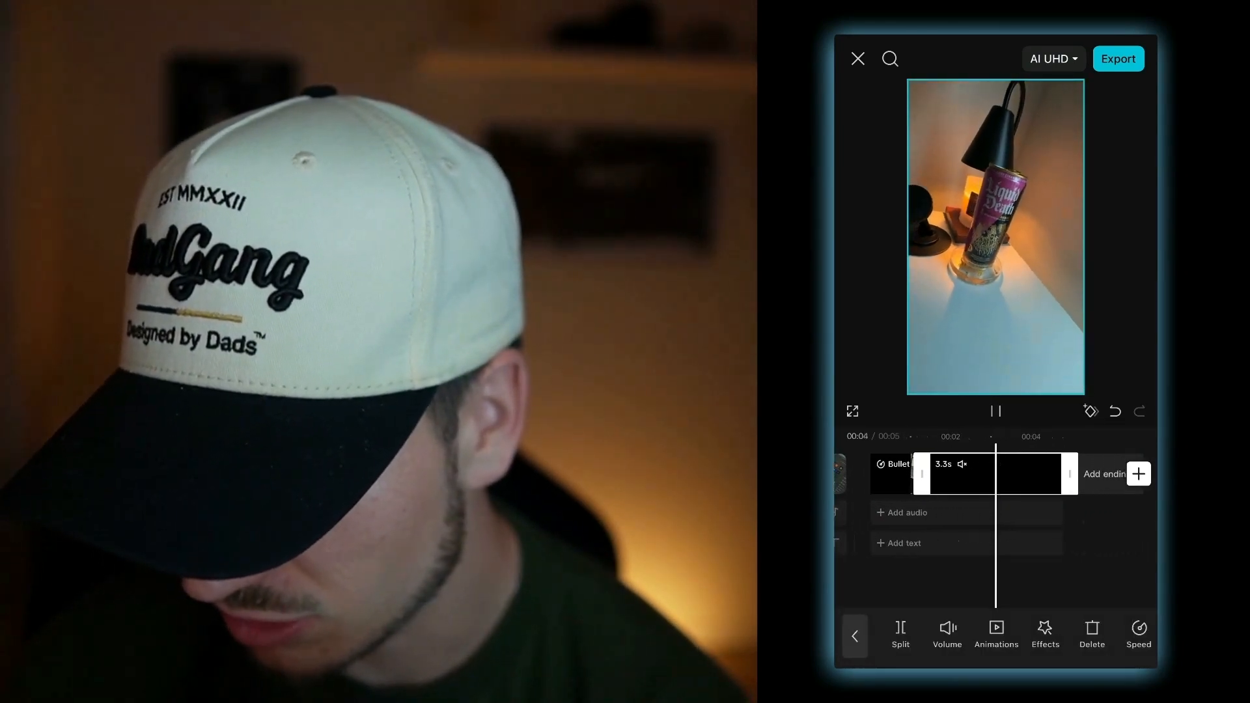
click(997, 582)
click(964, 474)
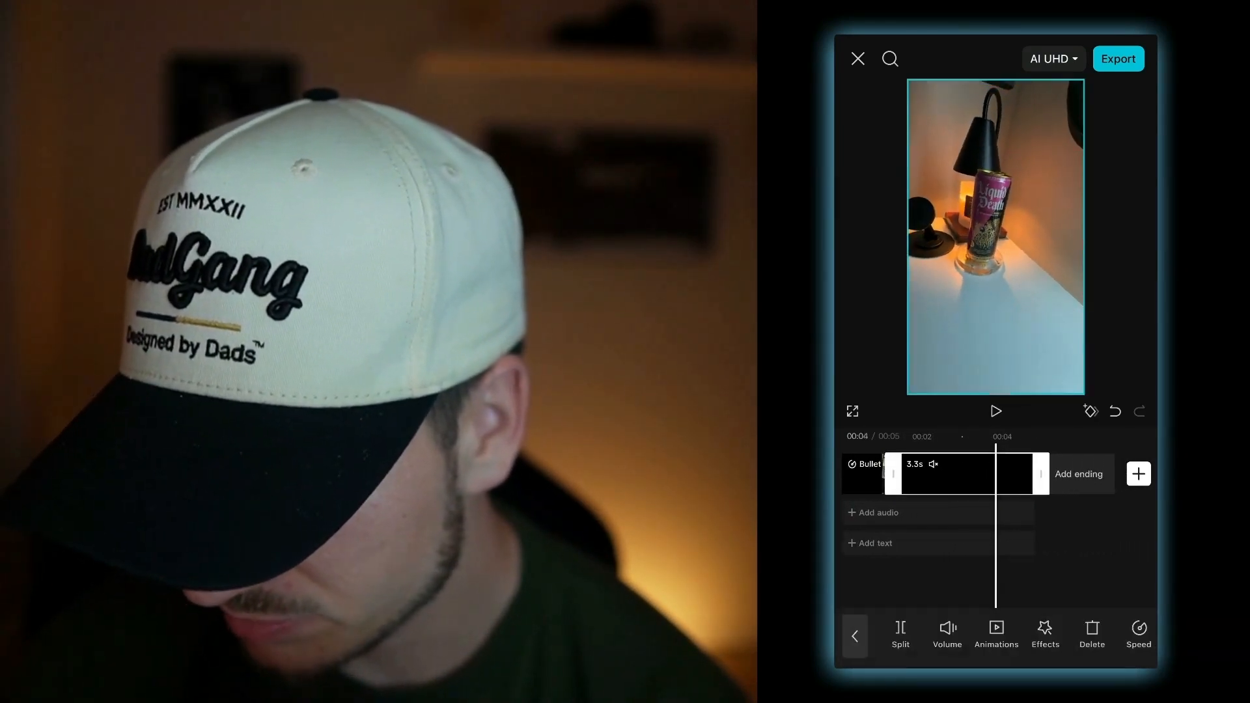
click(1139, 634)
click(1013, 636)
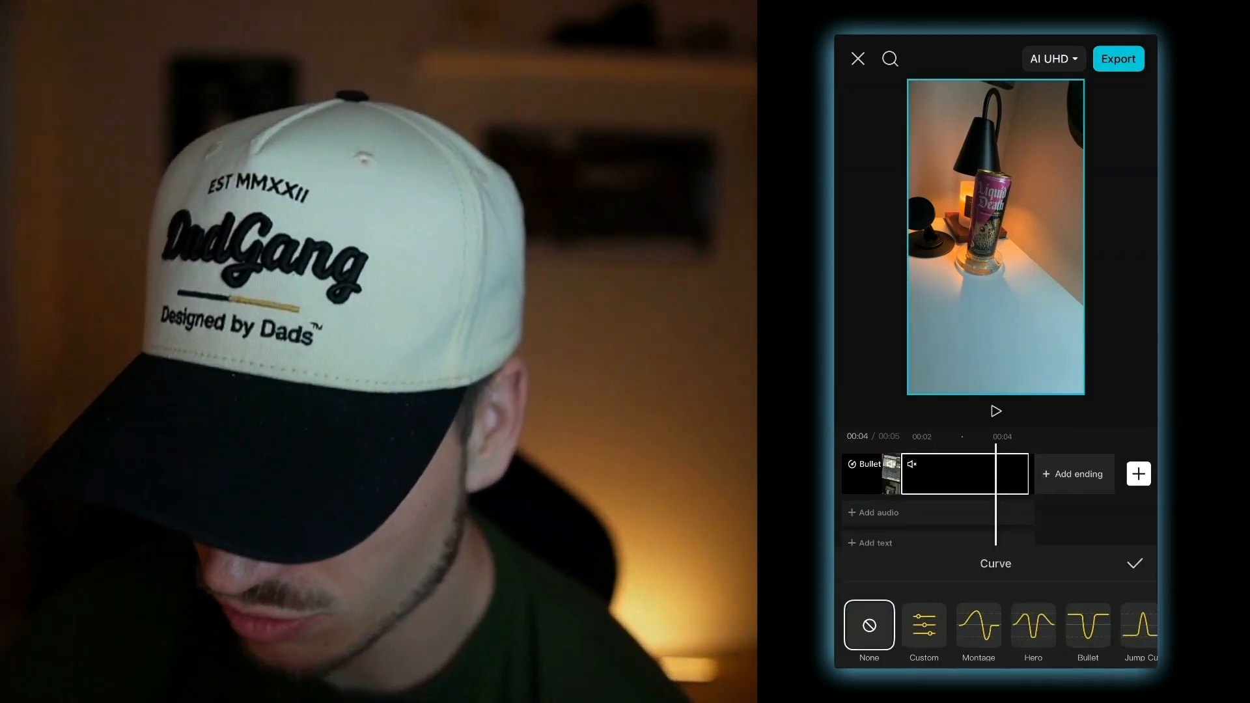
click(1088, 612)
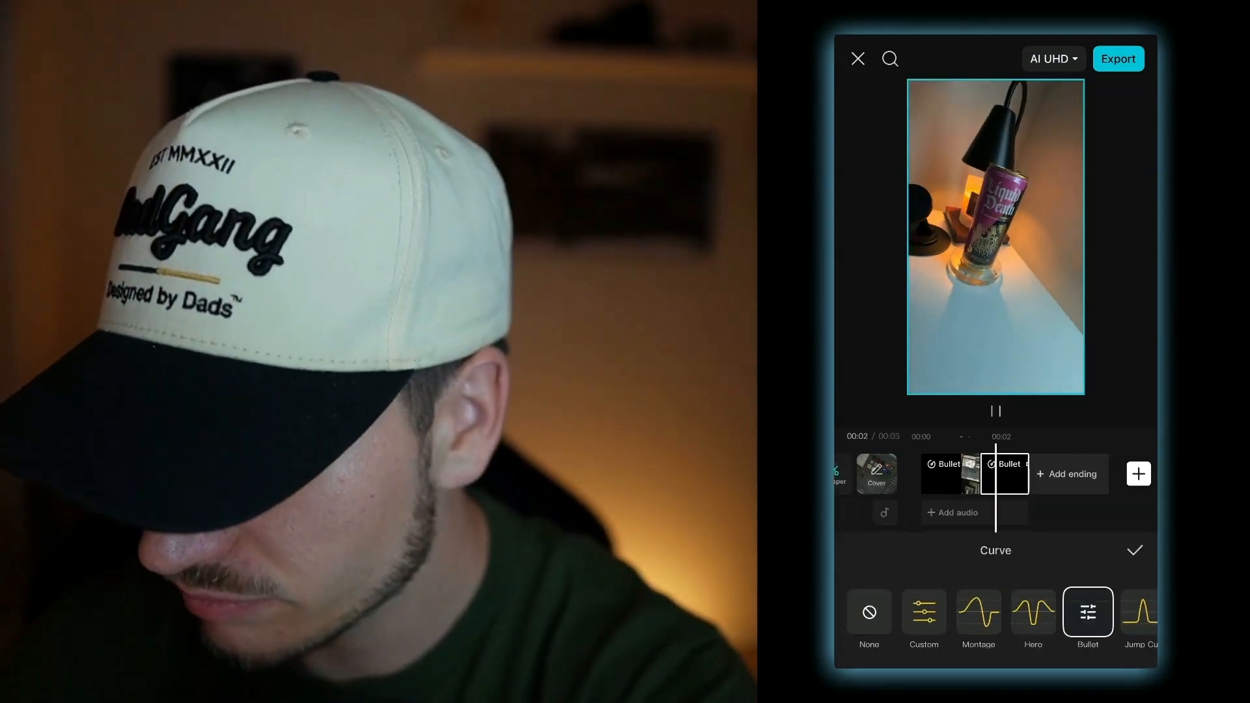
- Open the second clip's Bullet curve and delete the two upper beat points around the dip
click(1088, 612)
click(967, 486)
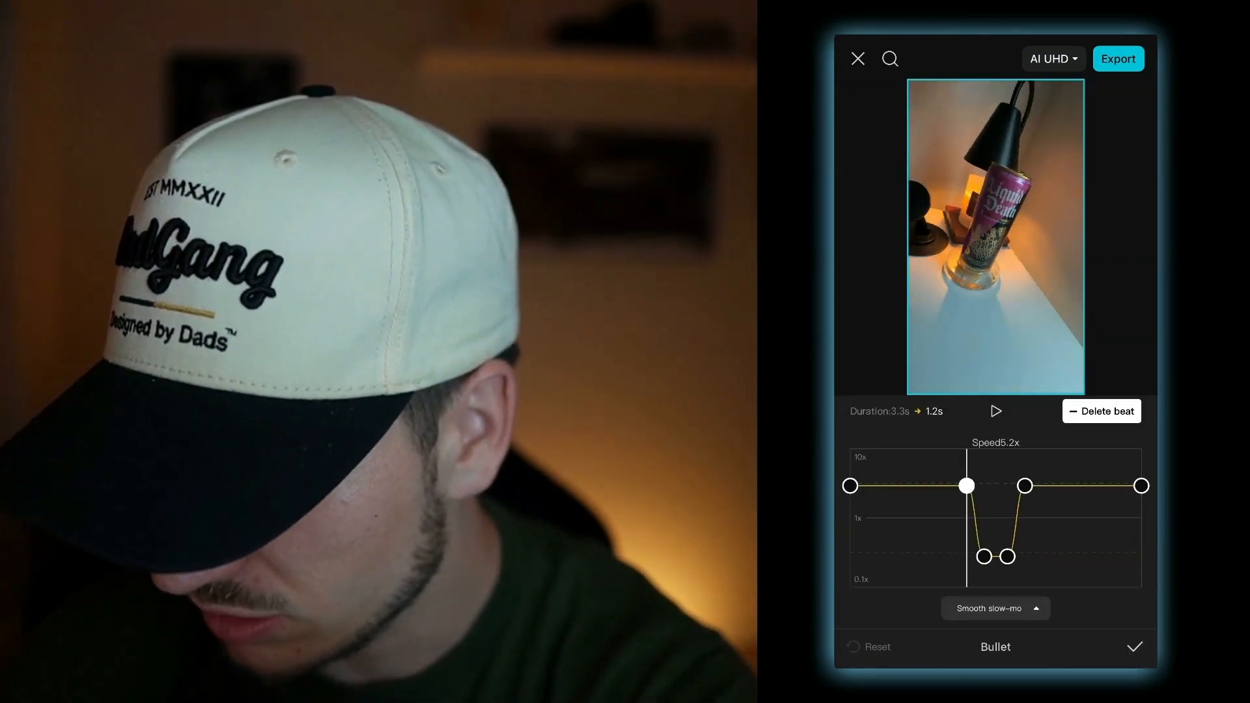
click(1102, 411)
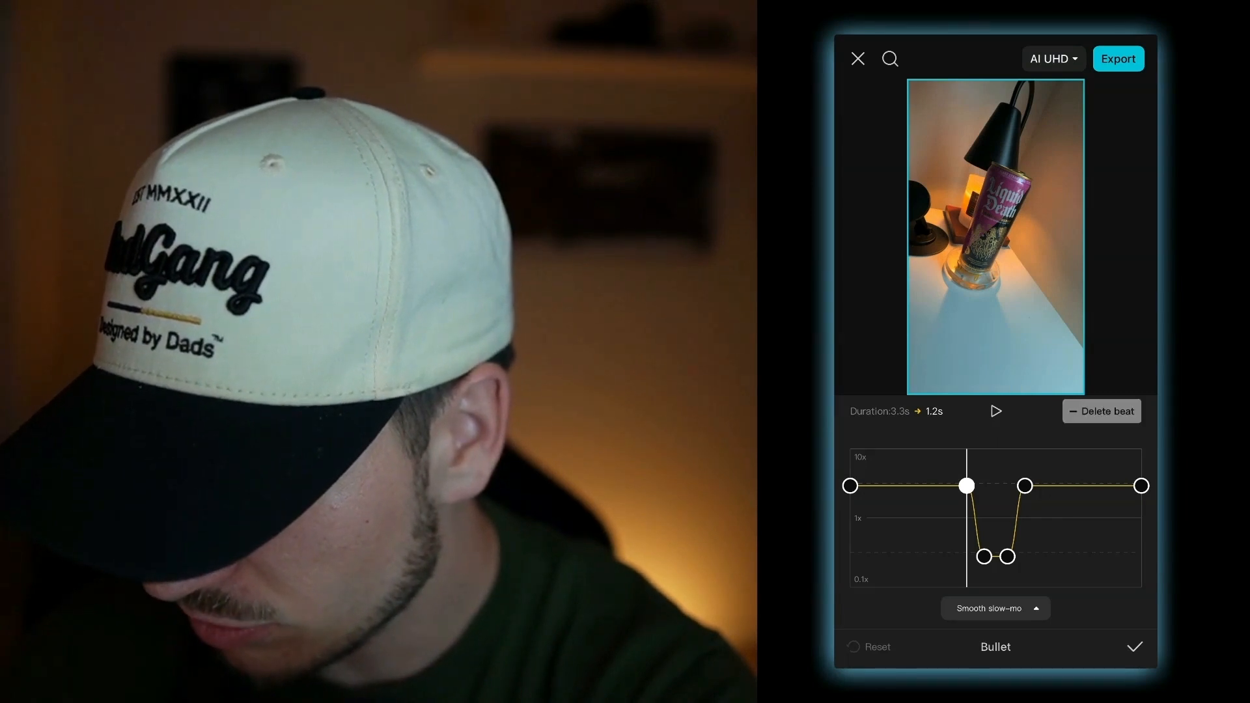
click(1025, 486)
click(1102, 411)
- Raise the second curve's start and end points, lift the dip toward 1x, and confirm the curve
mouse_move(851, 486)
mouse_down()
mouse_move(850, 463)
mouse_move(851, 474)
mouse_up()
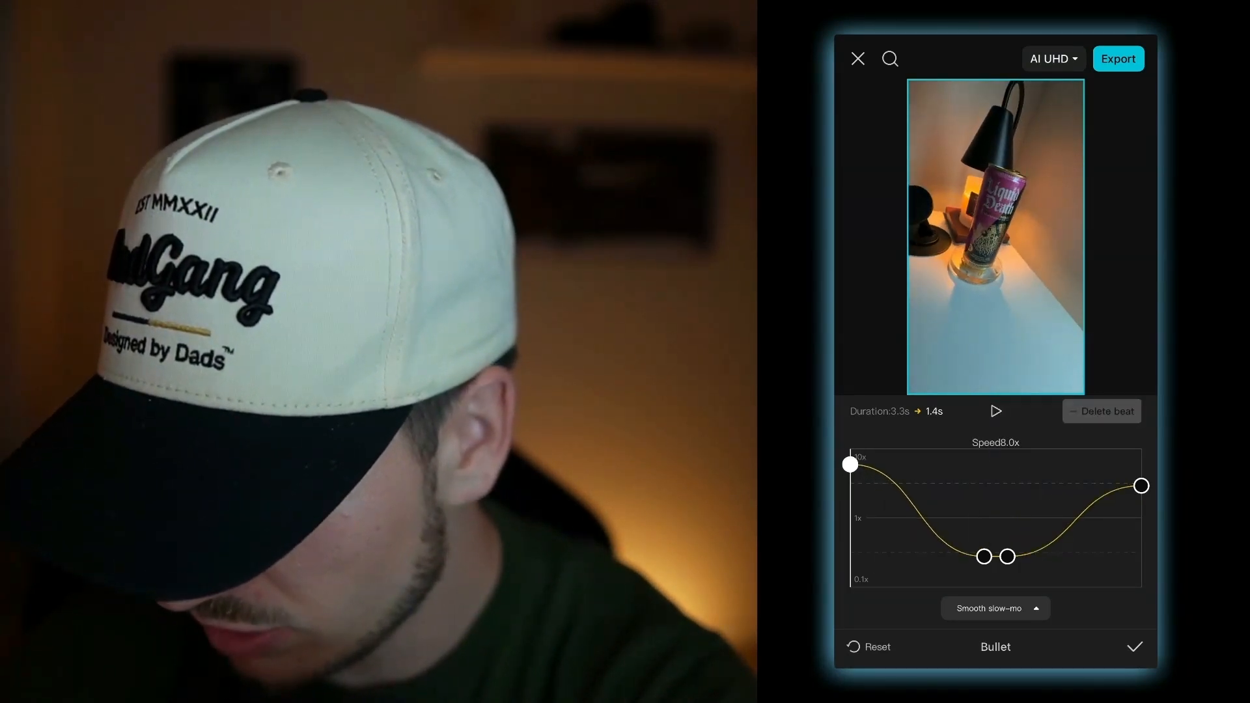
drag(984, 556, 1023, 519)
click(996, 411)
drag(1141, 486, 1141, 459)
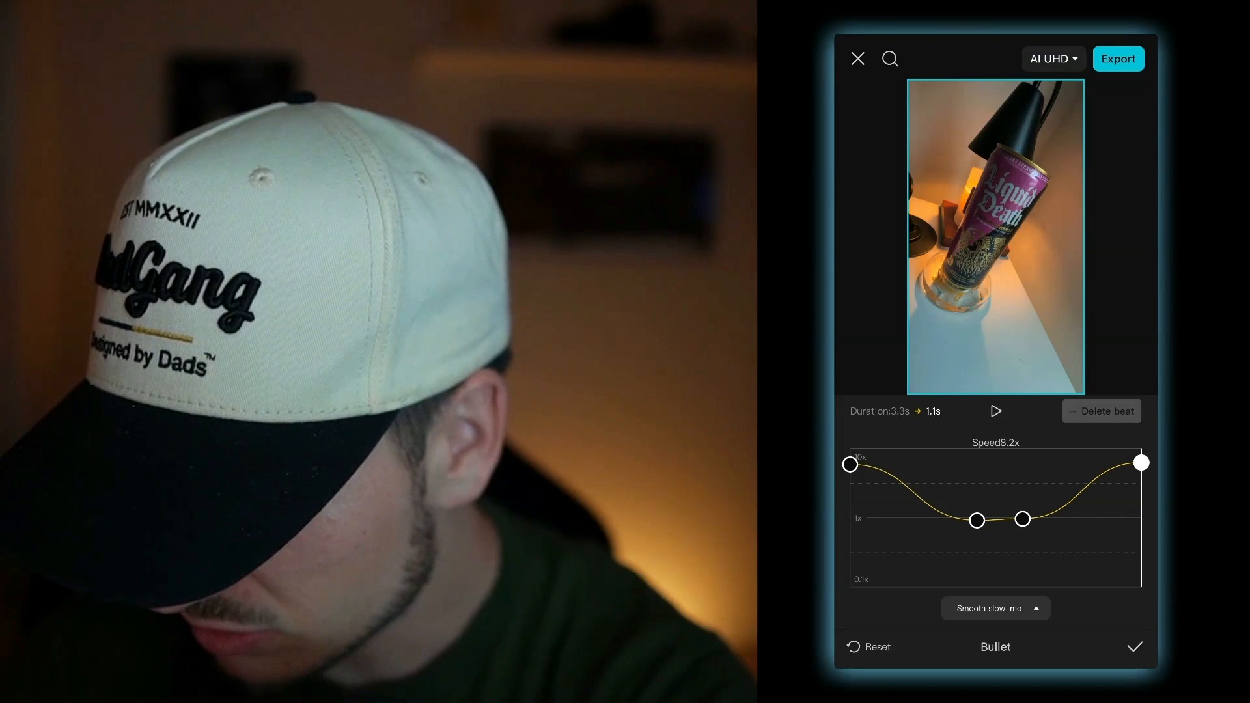
click(1135, 647)
click(1135, 550)
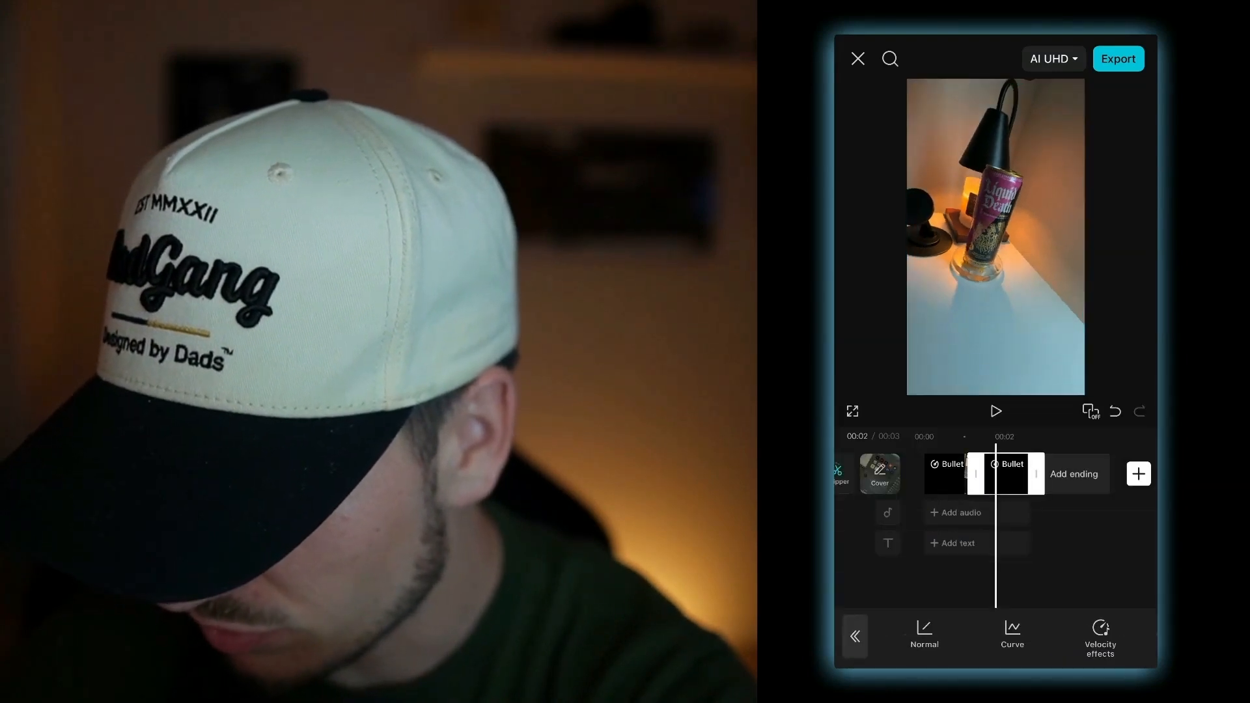
- Play back the mobile speed-ramped transition from the start
drag(976, 567, 1055, 566)
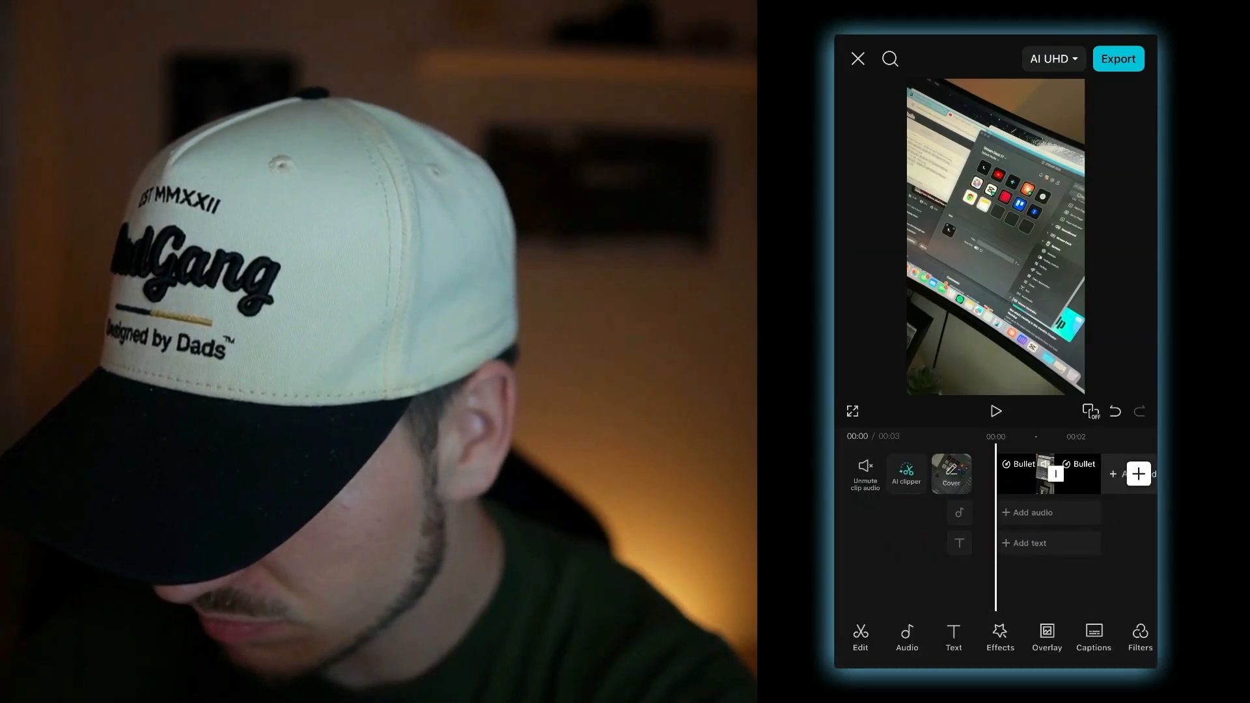
click(996, 411)
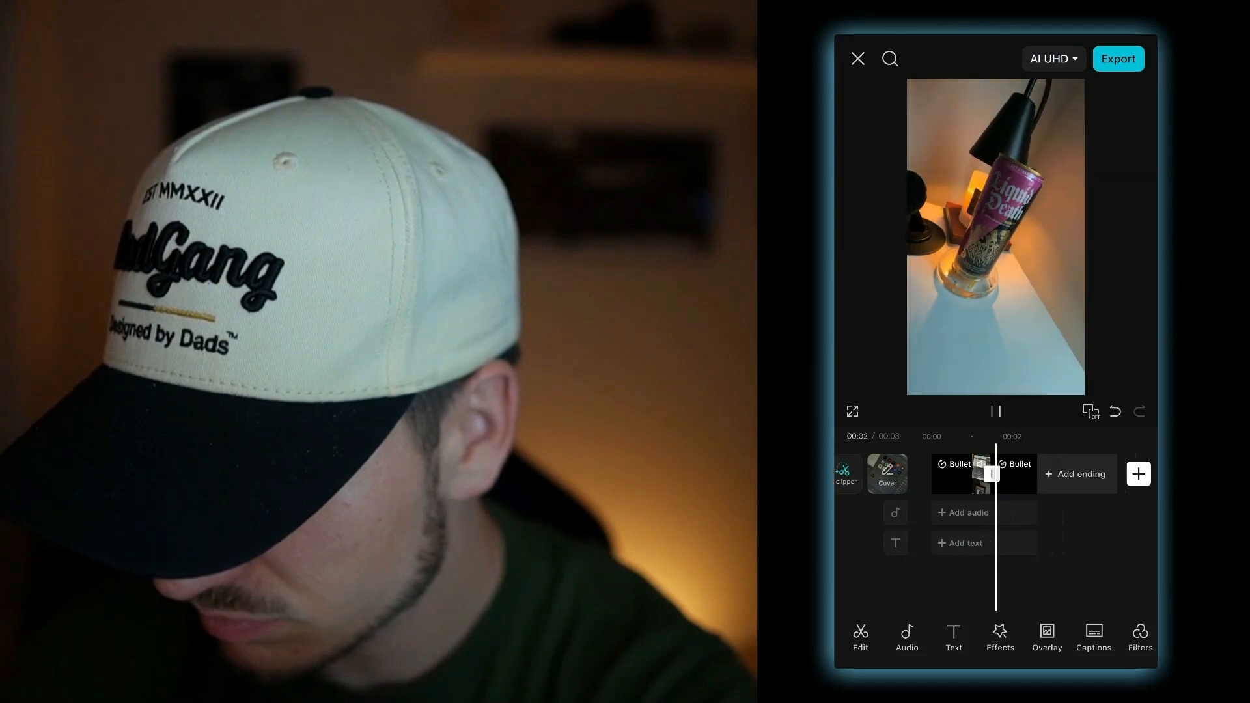